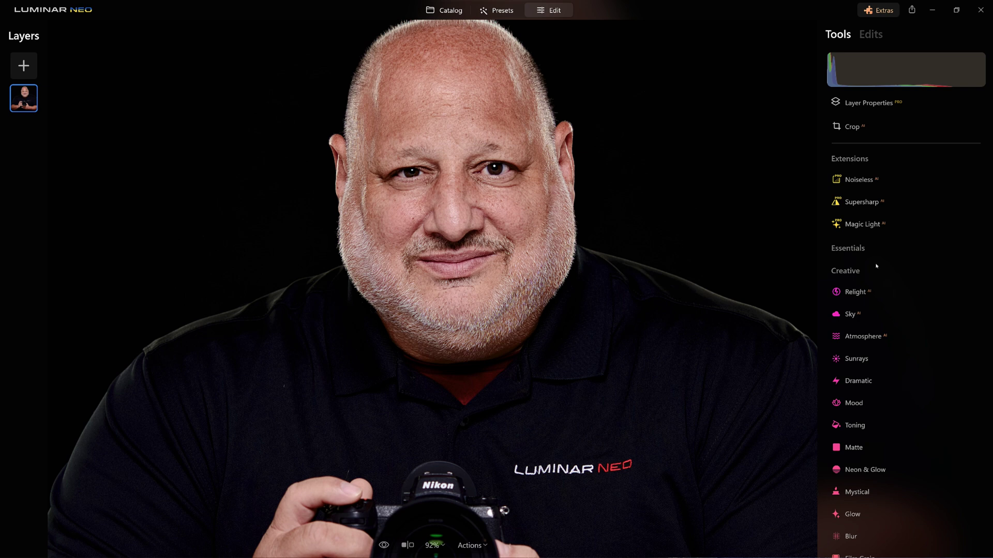
Add a Face adjustment from the Portrait tools and set Enlarge Eyes to 100.
scroll(887, 367, "down", 2)
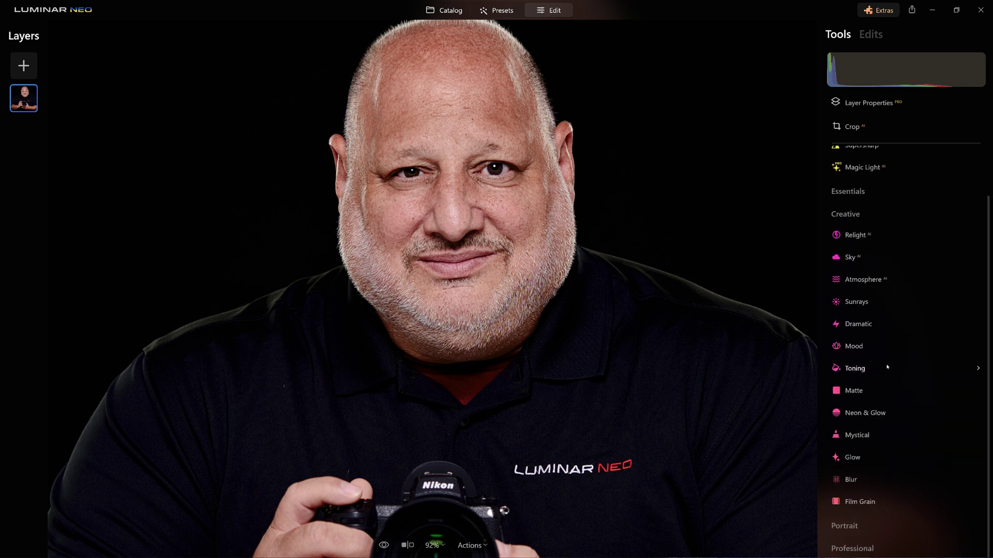
left_click(846, 214)
left_click(844, 294)
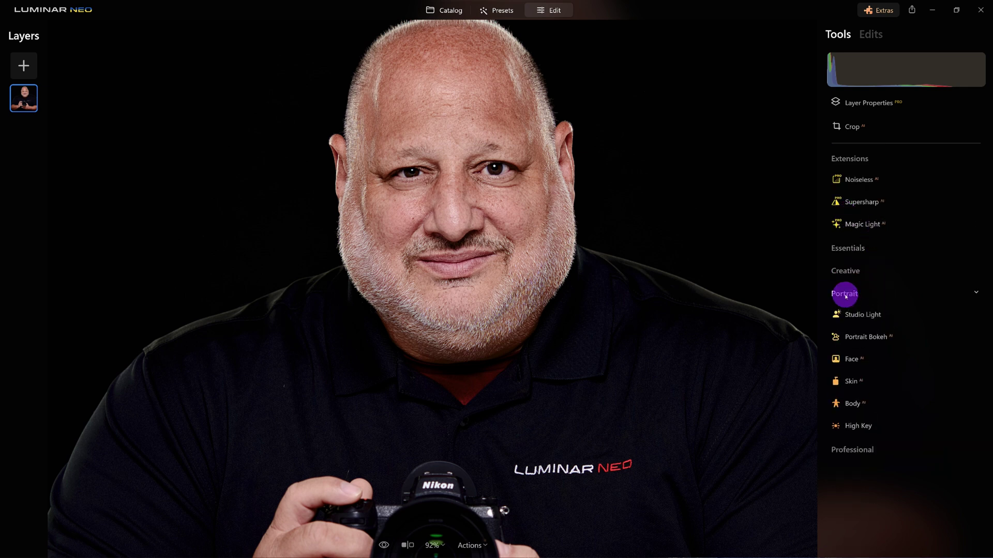
left_click(852, 358)
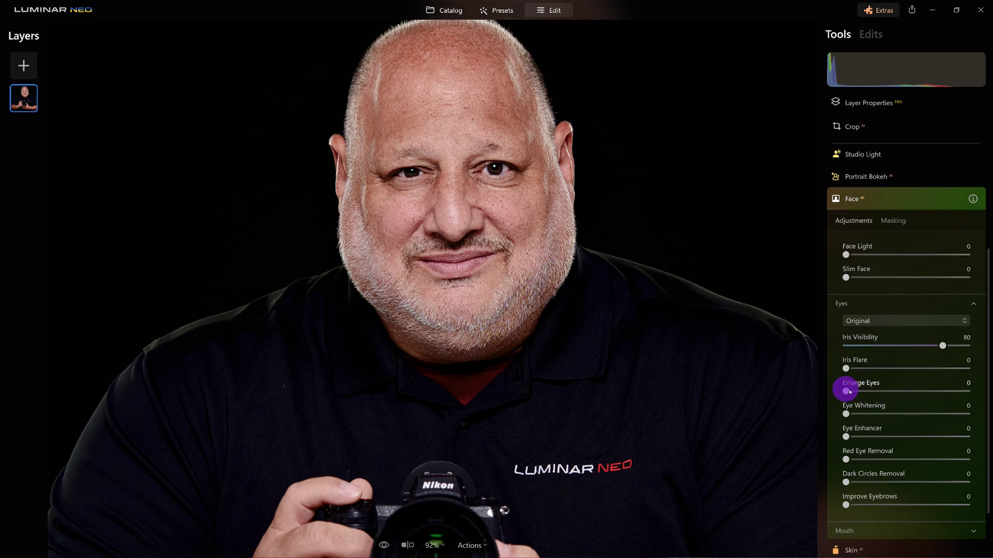
left_click_drag(846, 392, 990, 393)
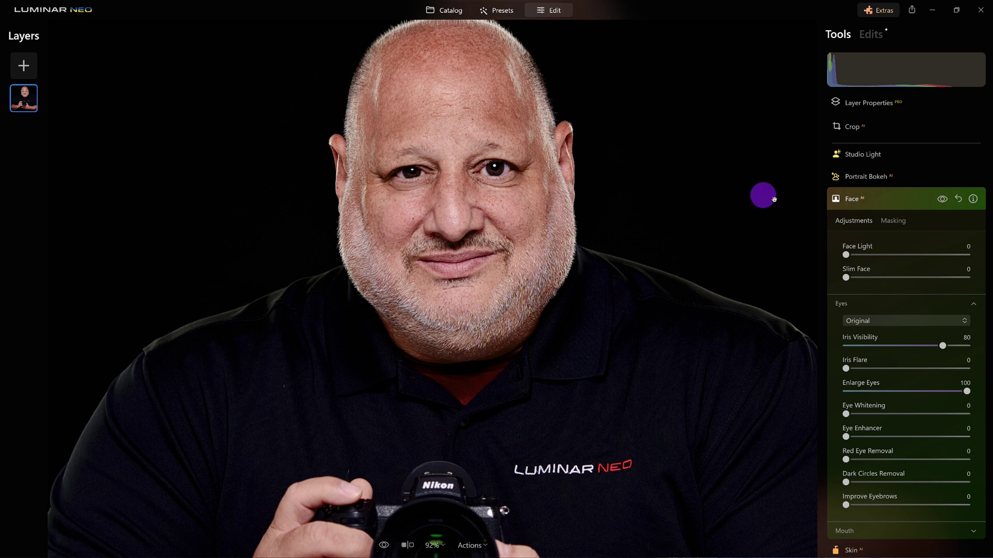
Mask the Face adjustment by painting over only the subject's right eye with a size 40 brush at 100 softness and 100 strength.
left_click(893, 220)
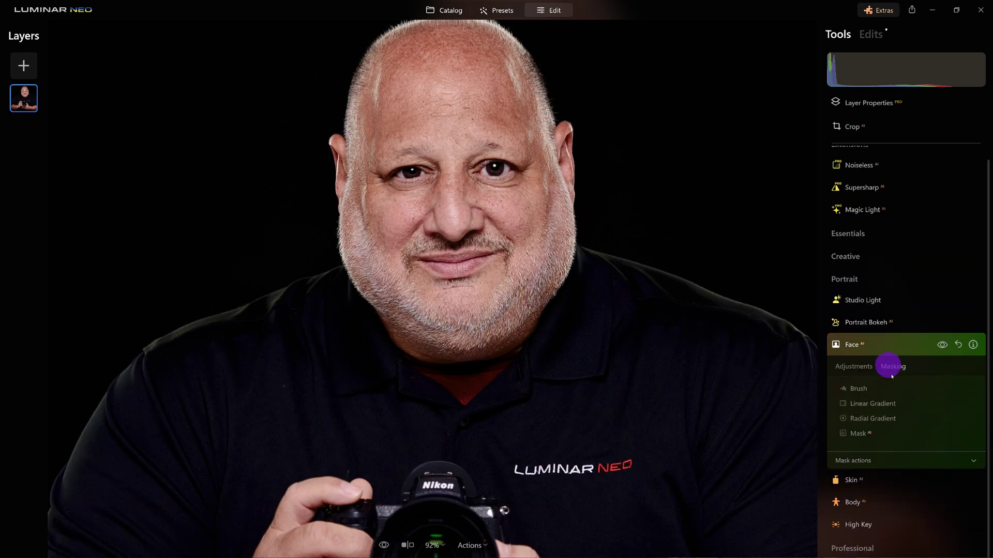
left_click(854, 389)
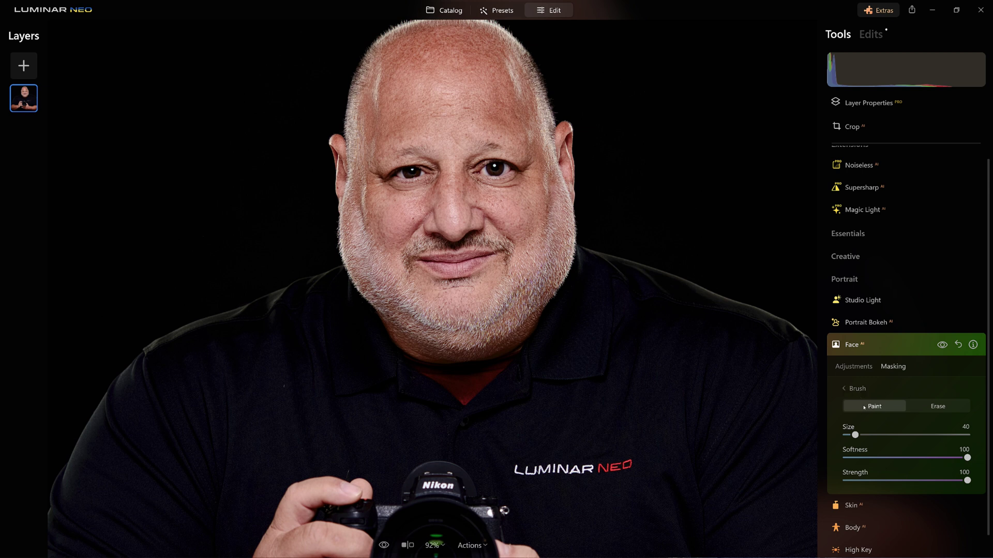
left_click(971, 480)
left_click(968, 457)
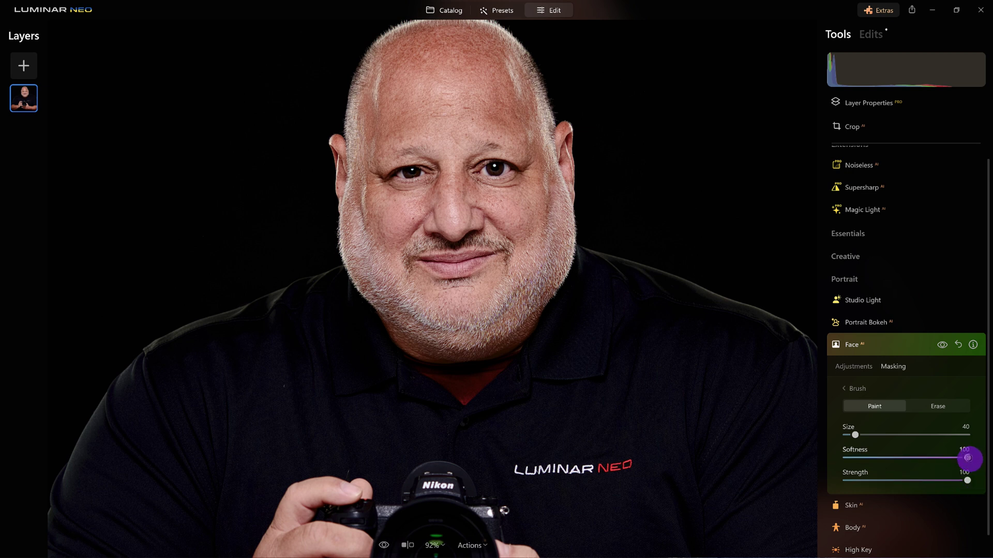
left_click_drag(429, 172, 390, 176)
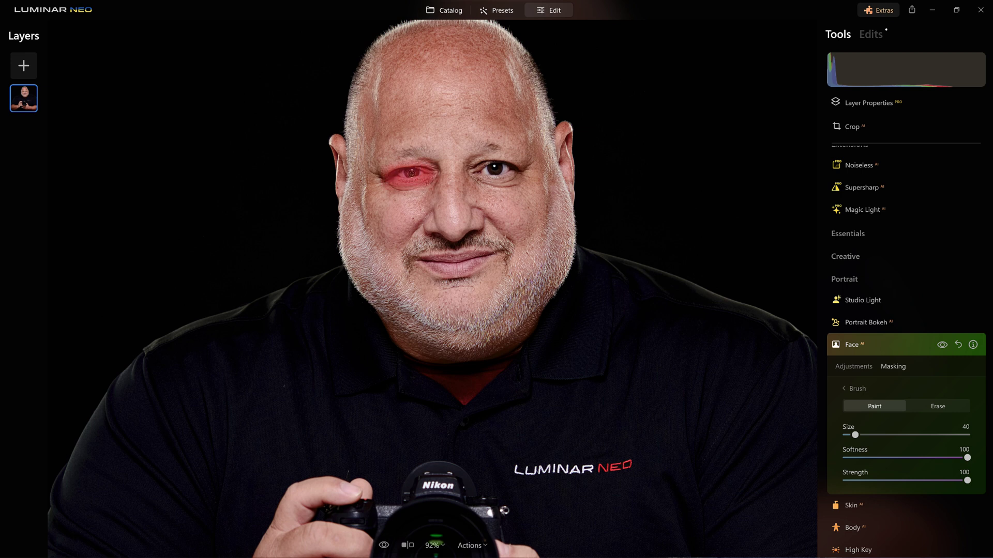
left_click_drag(392, 174, 402, 172)
left_click_drag(403, 171, 404, 171)
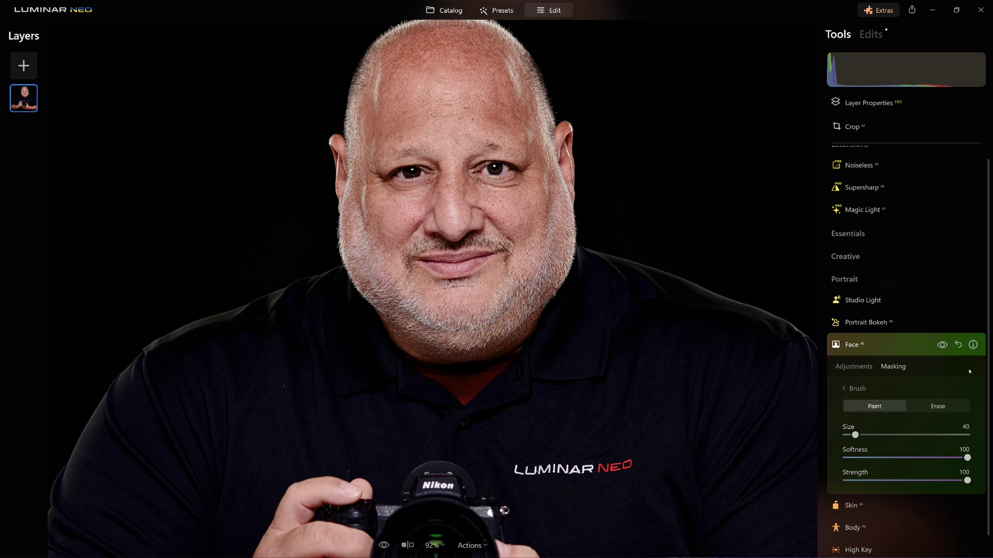
Set the masked Face adjustment's Enlarge Eyes amount to 77.
left_click(853, 366)
scroll(910, 445, "down", 1)
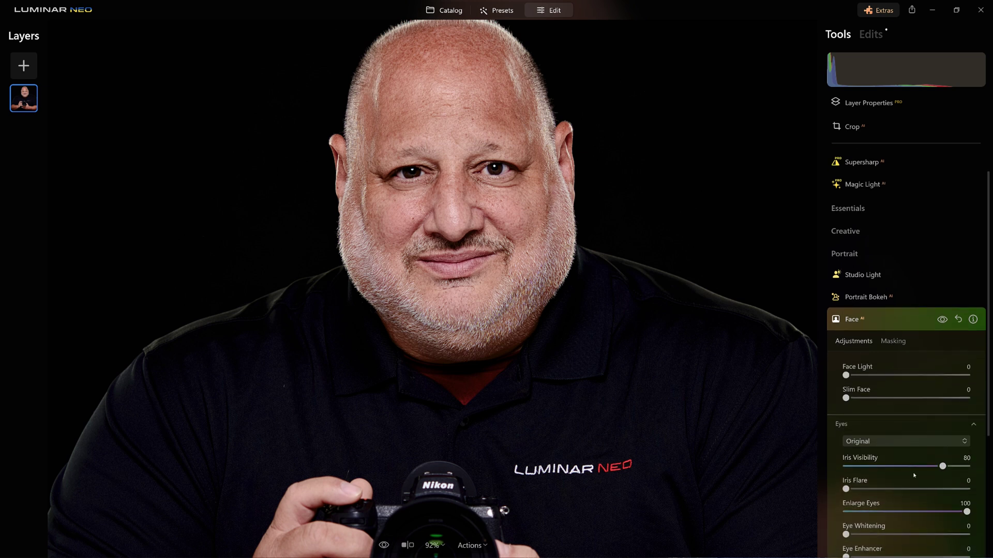
scroll(910, 454, "down", 6)
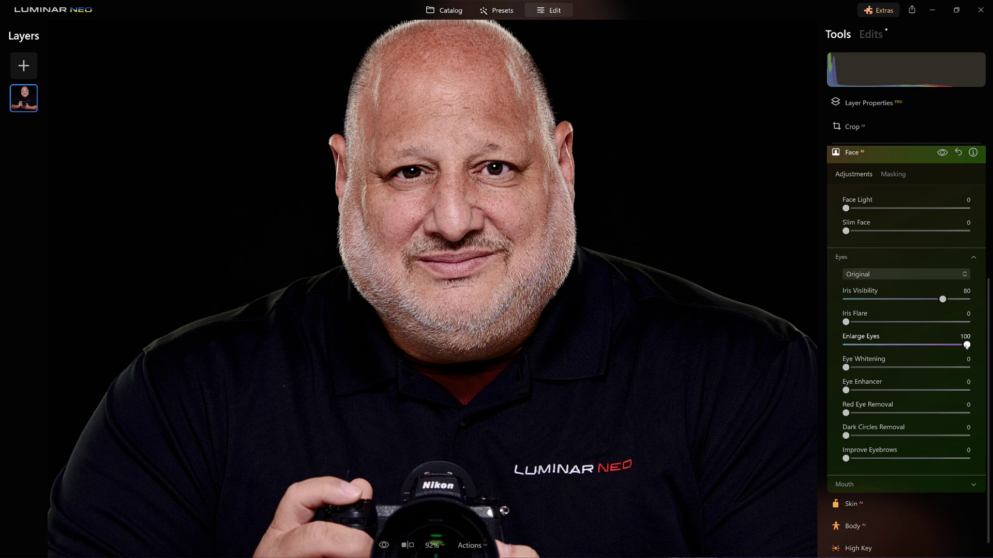
left_click(966, 345)
mouse_move(966, 345)
left_mouse_down()
mouse_move(868, 345)
mouse_move(966, 345)
left_mouse_up()
mouse_move(886, 348)
left_mouse_down()
mouse_move(966, 345)
mouse_move(871, 357)
left_mouse_up()
left_click(976, 359)
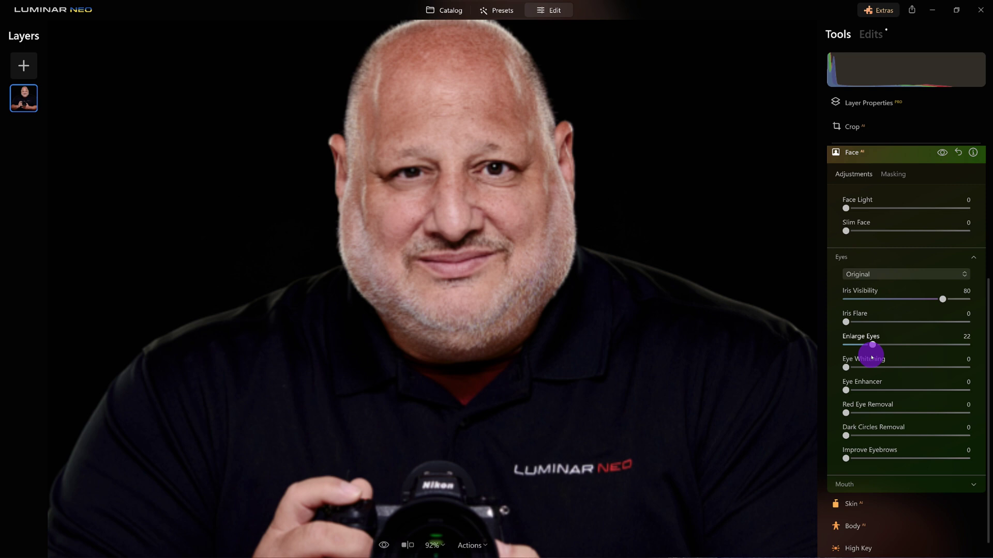
left_click_drag(871, 356, 939, 359)
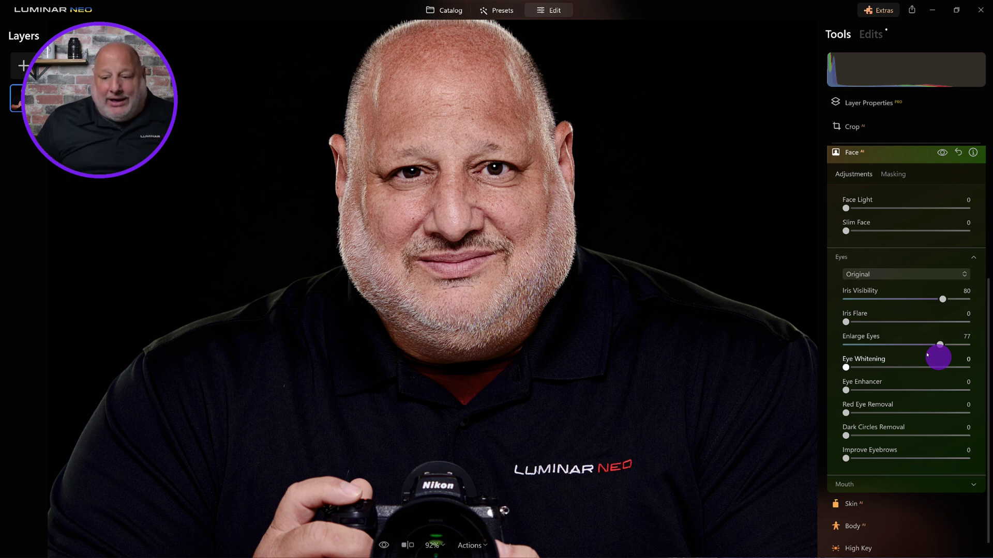
Try a stronger Iris Flare on the magnified eyes and return it to 0.
scroll(879, 329, "down", 1)
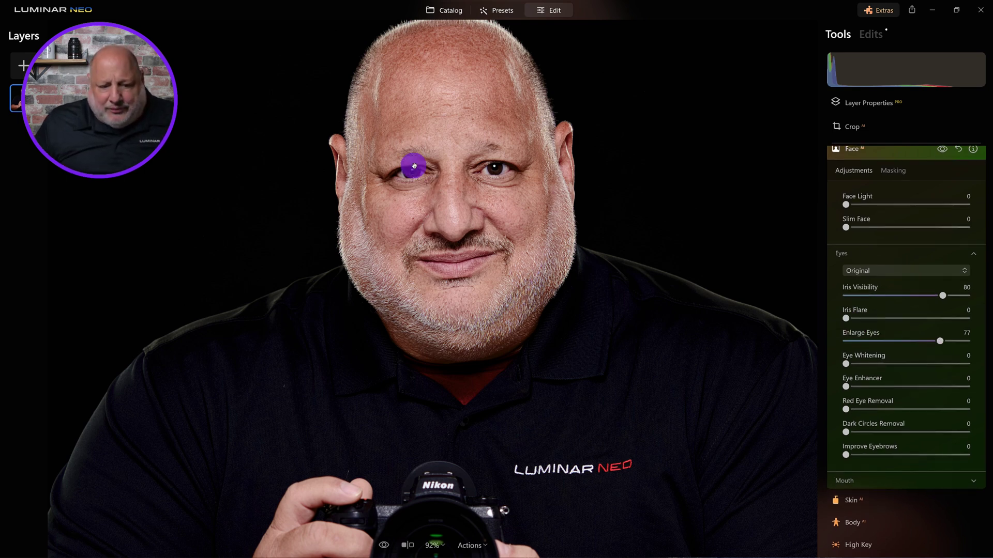
scroll(414, 166, "up", 5)
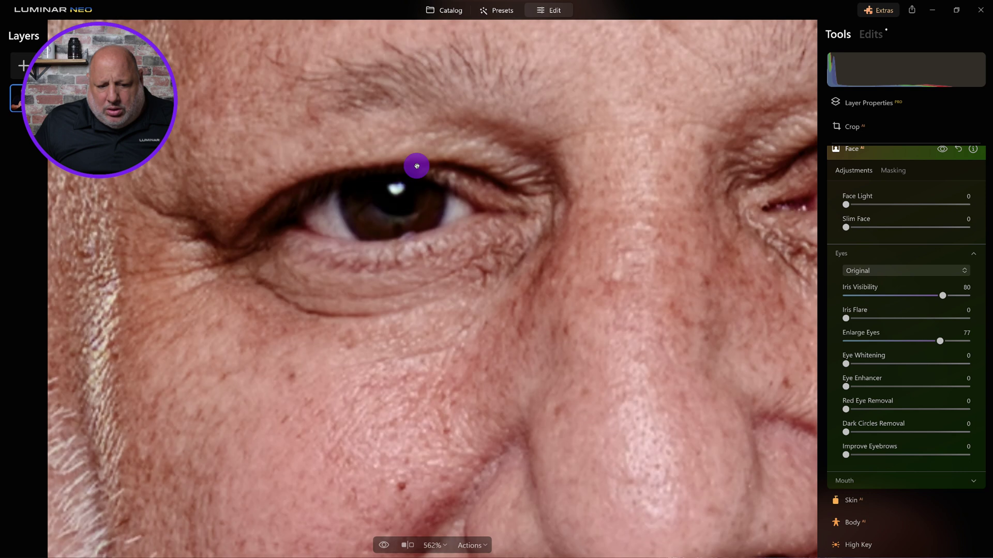
left_click_drag(846, 318, 901, 318)
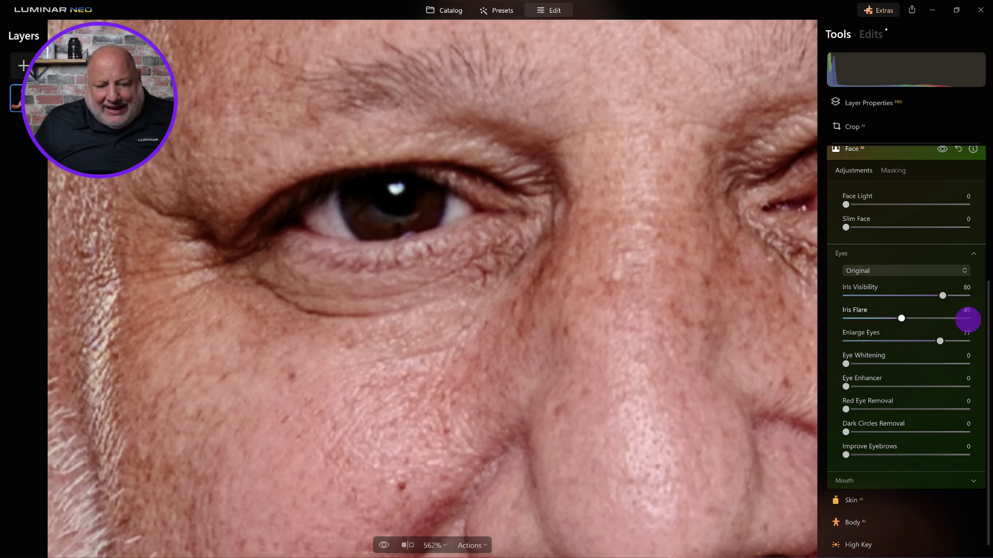
left_click_drag(968, 319, 967, 319)
left_click_drag(760, 266, 549, 266)
left_click_drag(968, 317, 817, 329)
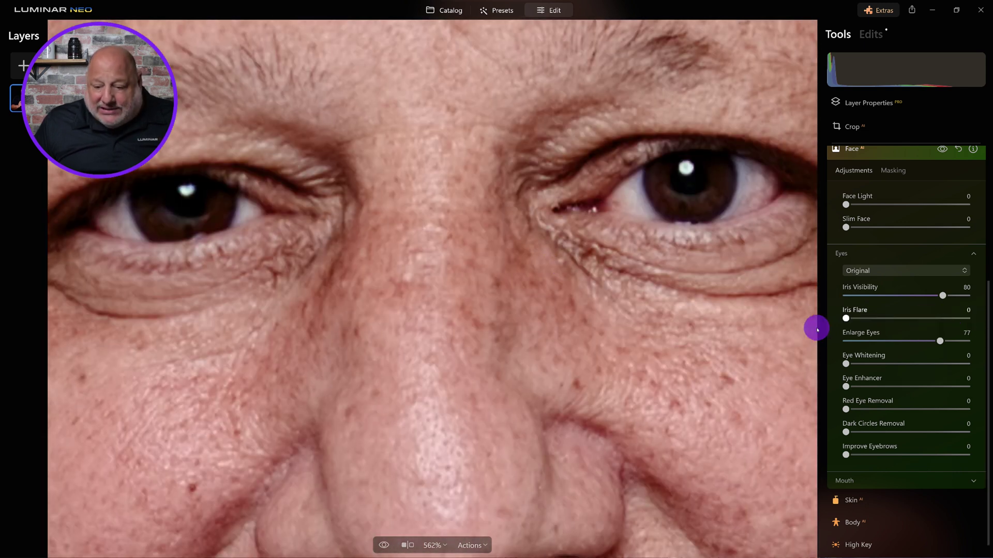
Finish the masked Face adjustment and review the applied Face edit in the list of edits.
scroll(882, 162, "up", 3)
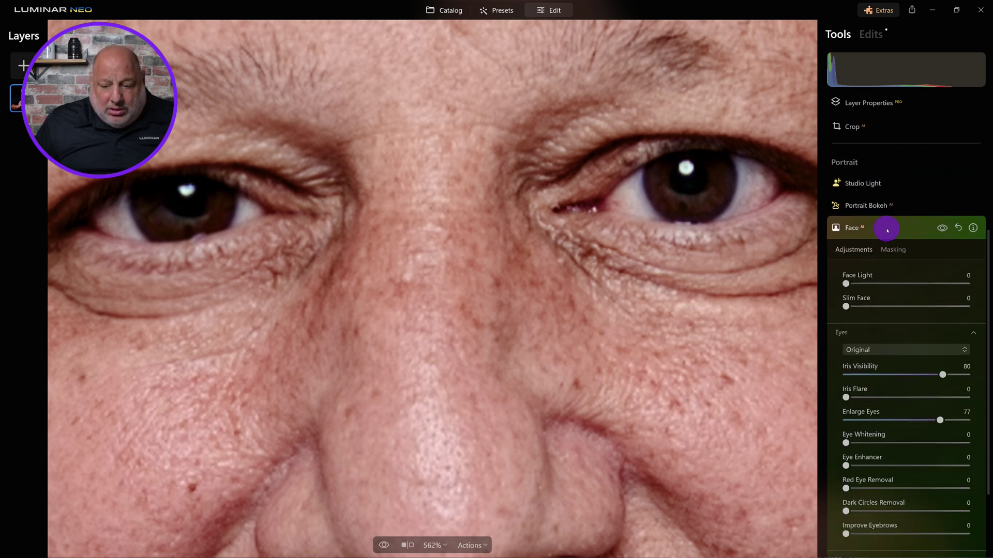
left_click(887, 230)
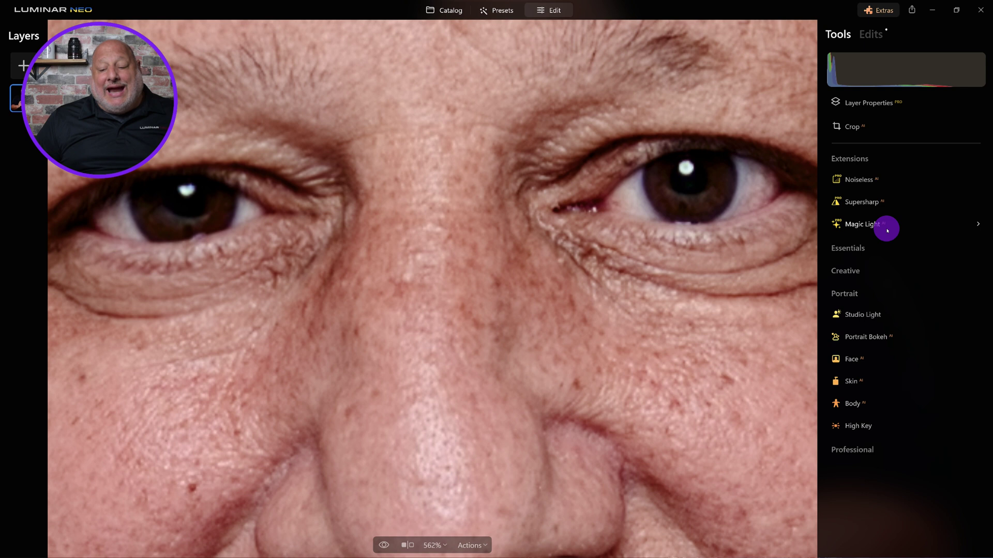
left_click(852, 359)
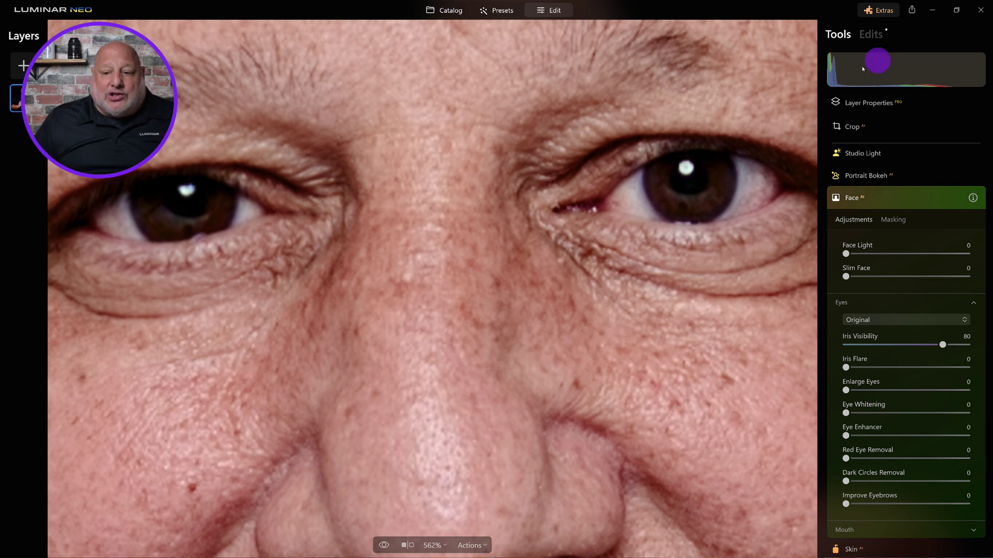
left_click(883, 34)
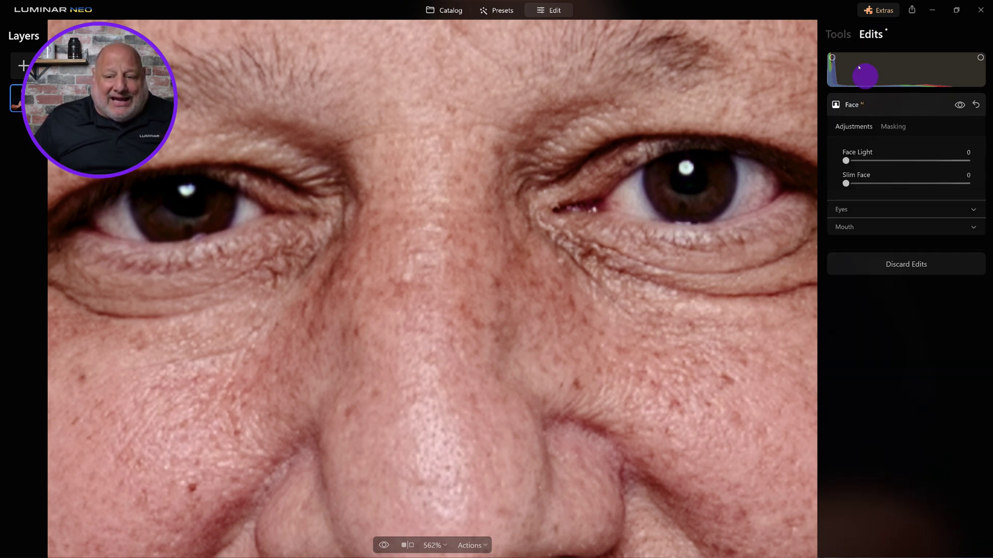
left_click(849, 36)
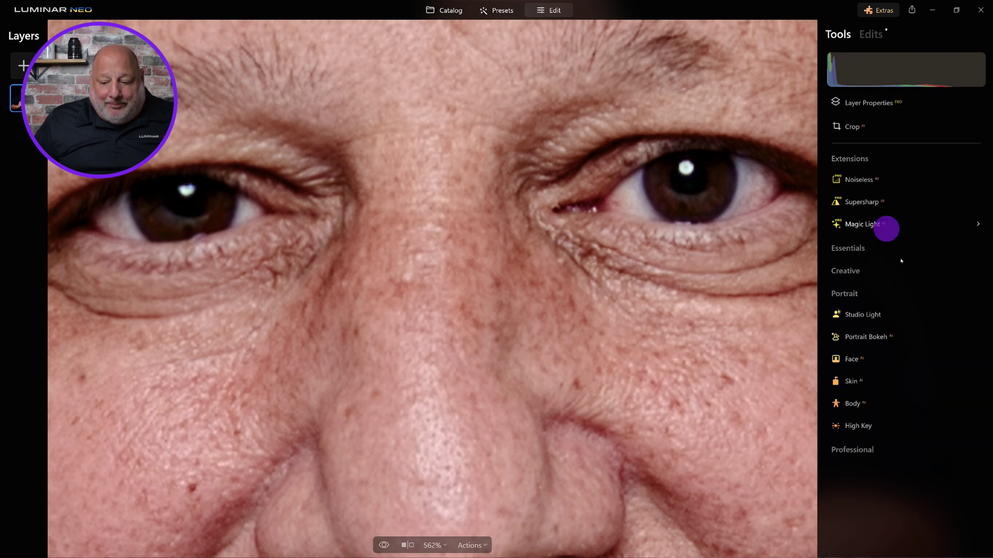
Add a second, unmasked Face adjustment with Iris Flare at 67 and Eye Enhancer at 13.
left_click(858, 358)
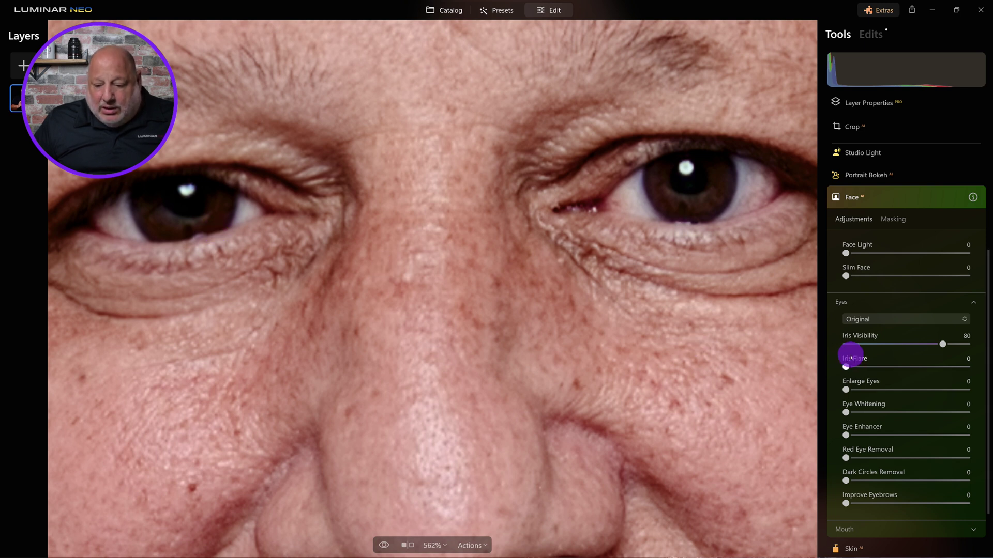
left_click_drag(846, 366, 931, 378)
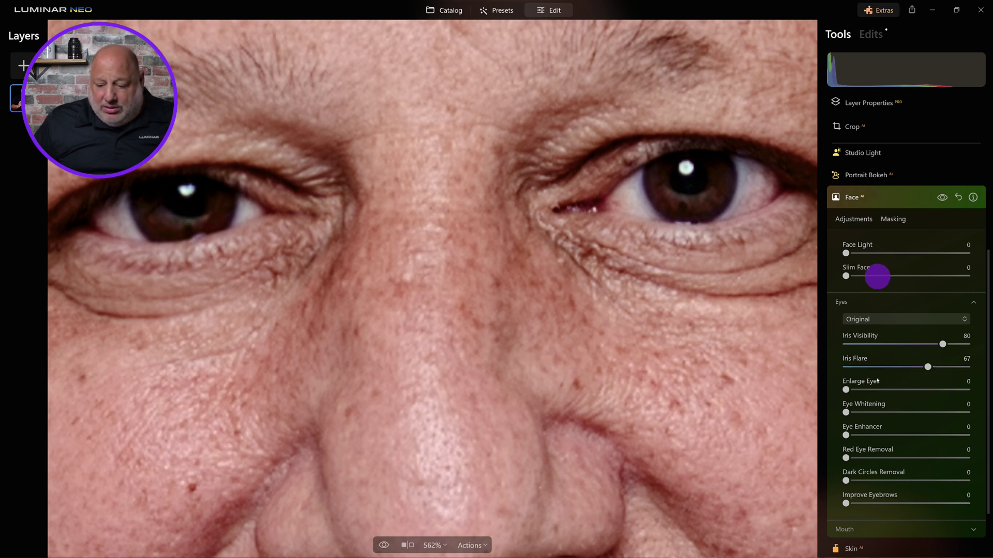
left_click_drag(849, 439, 862, 439)
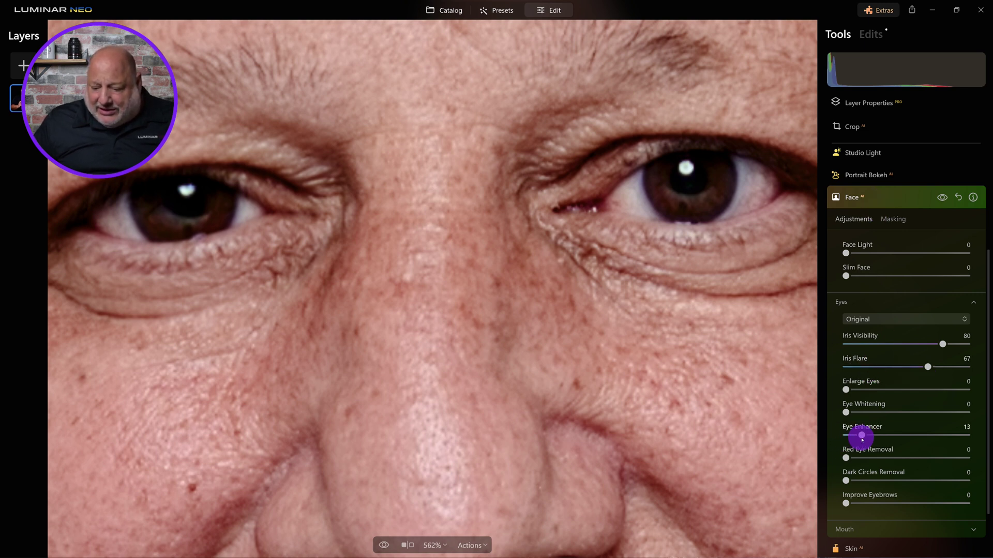
left_click(877, 196)
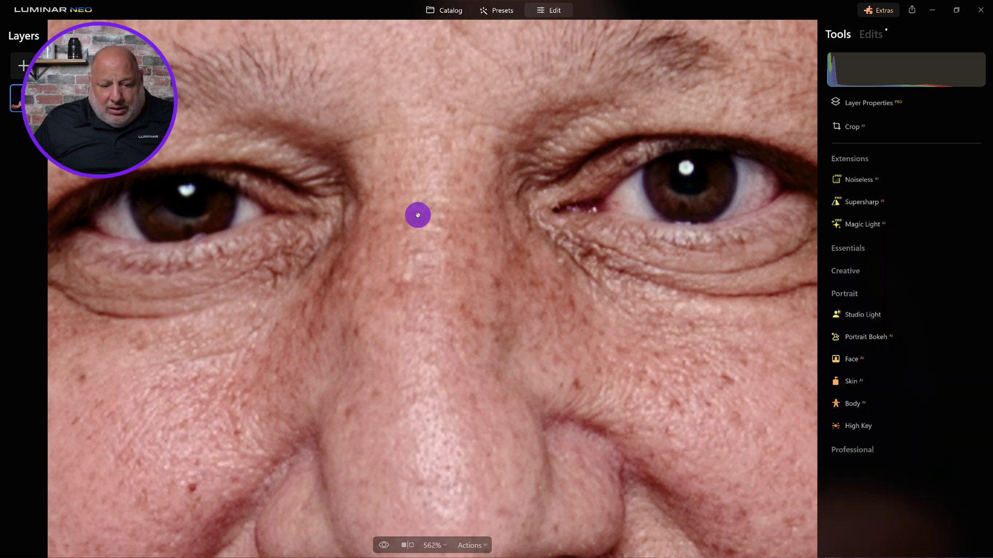
Add a third Face adjustment on the whole portrait and set Slim Face to 19.
left_click(419, 216)
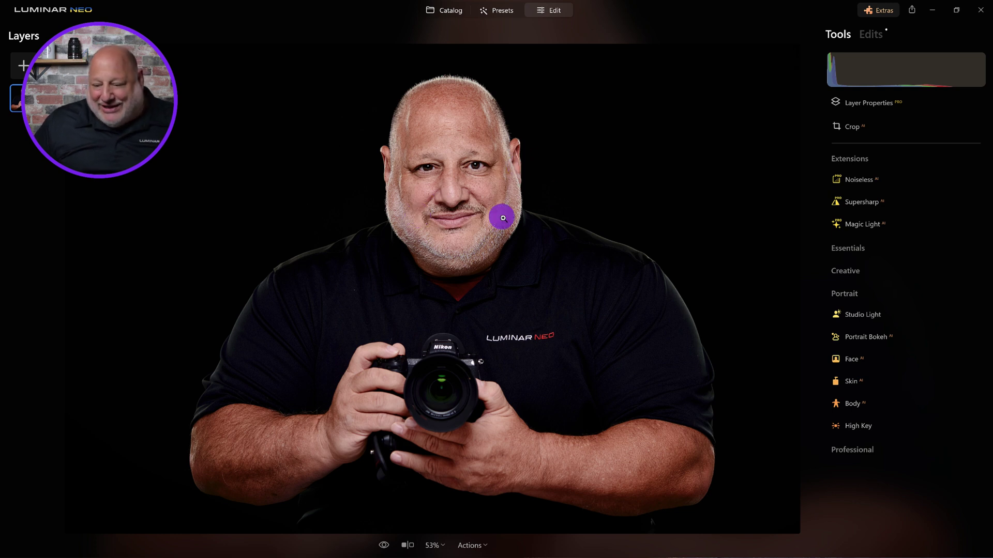
left_click(857, 360)
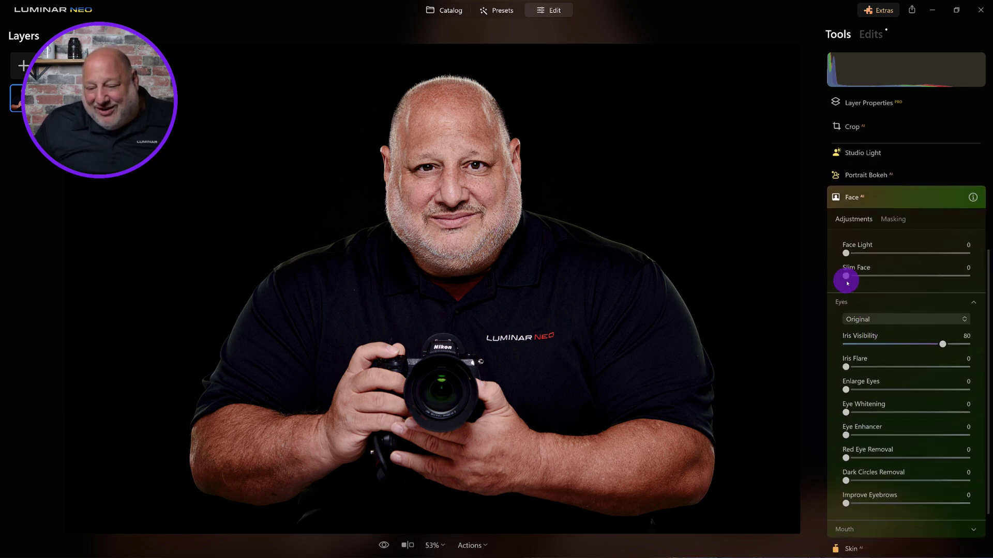
left_click_drag(847, 281, 974, 288)
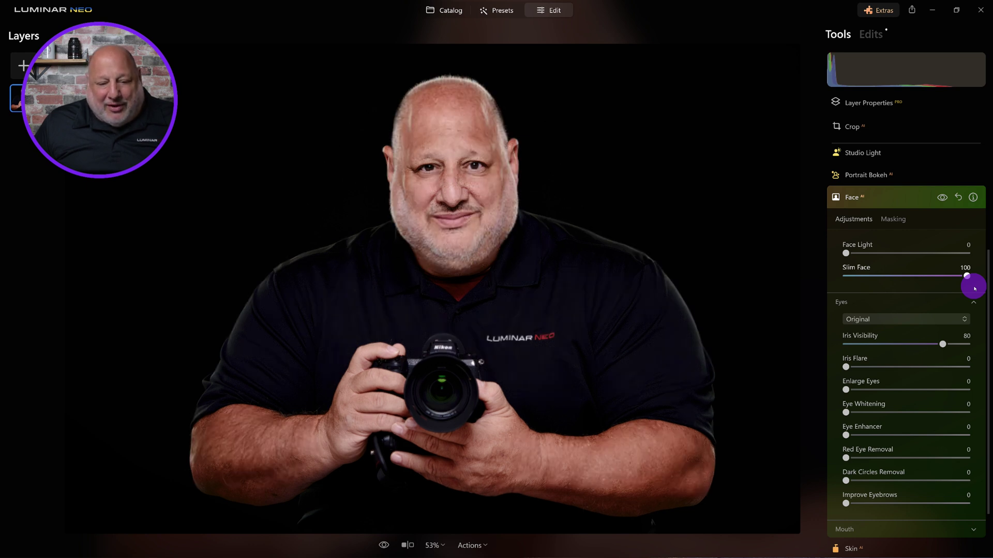
left_click_drag(916, 290, 870, 285)
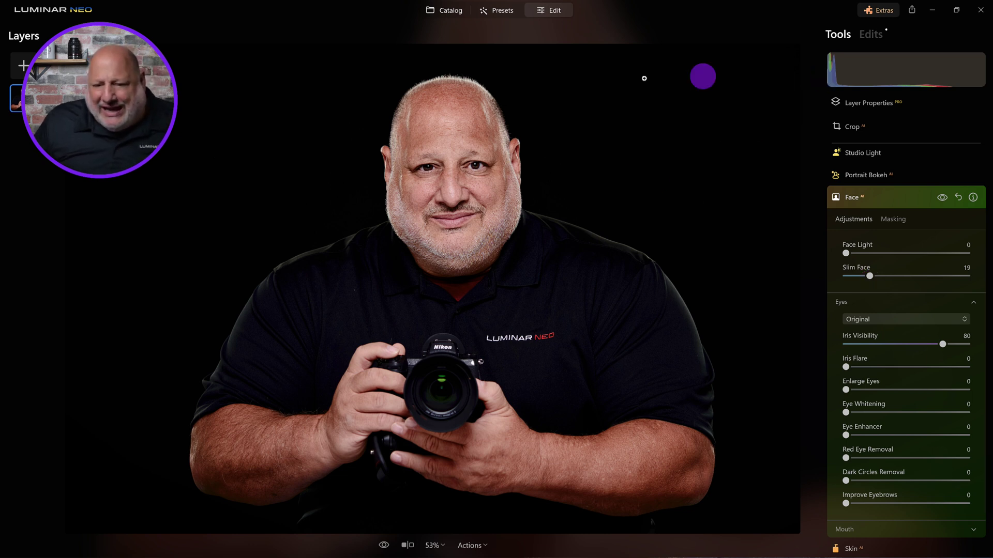
Open the edited portrait from the catalog in single-image view and compare it with the original.
left_click(451, 14)
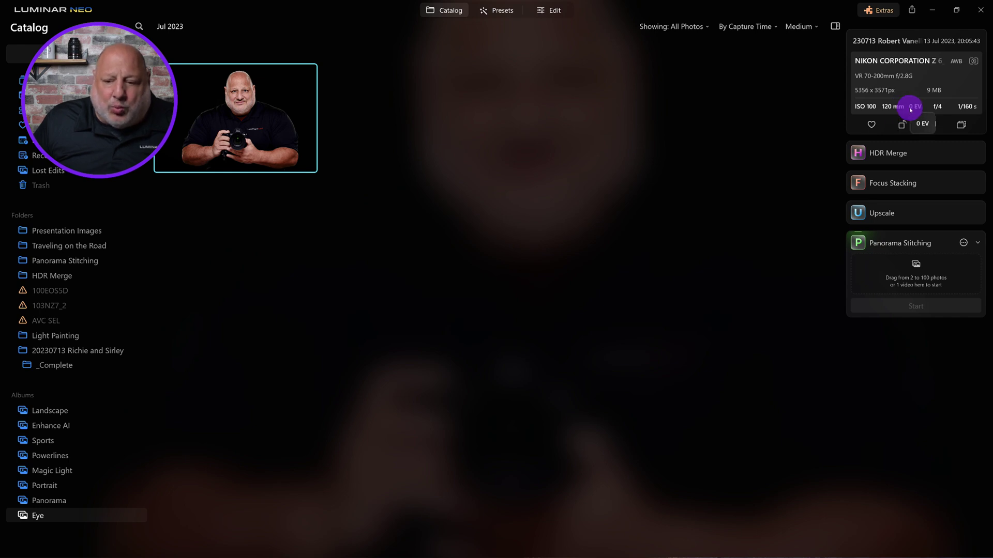
double_click(237, 96)
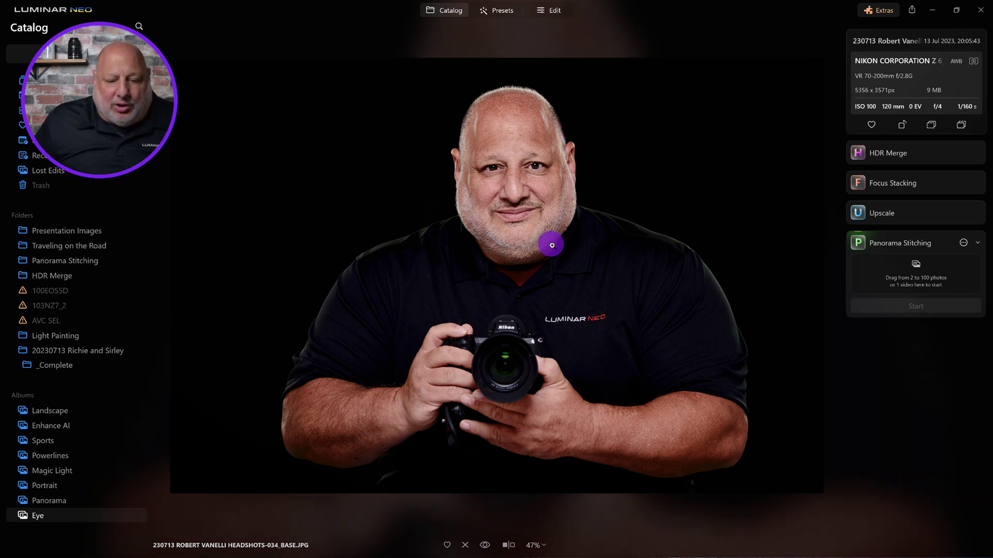
left_click(484, 545)
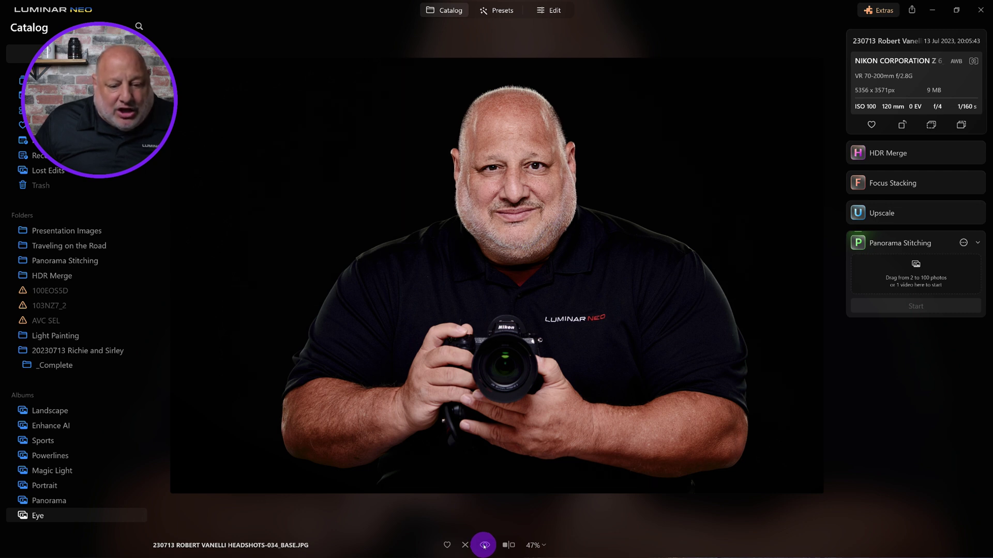
scroll(534, 159, "up", 1)
scroll(534, 158, "up", 1)
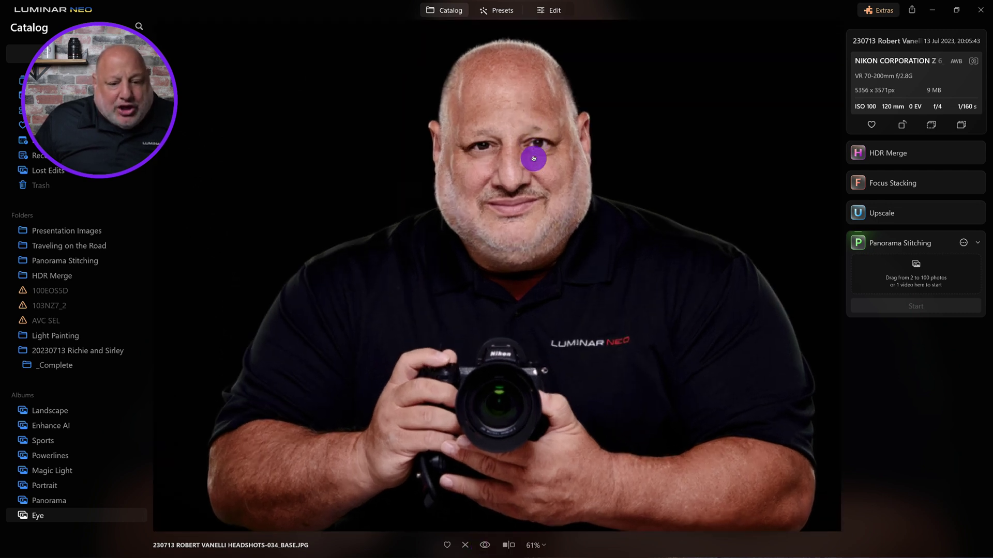
left_click(485, 545)
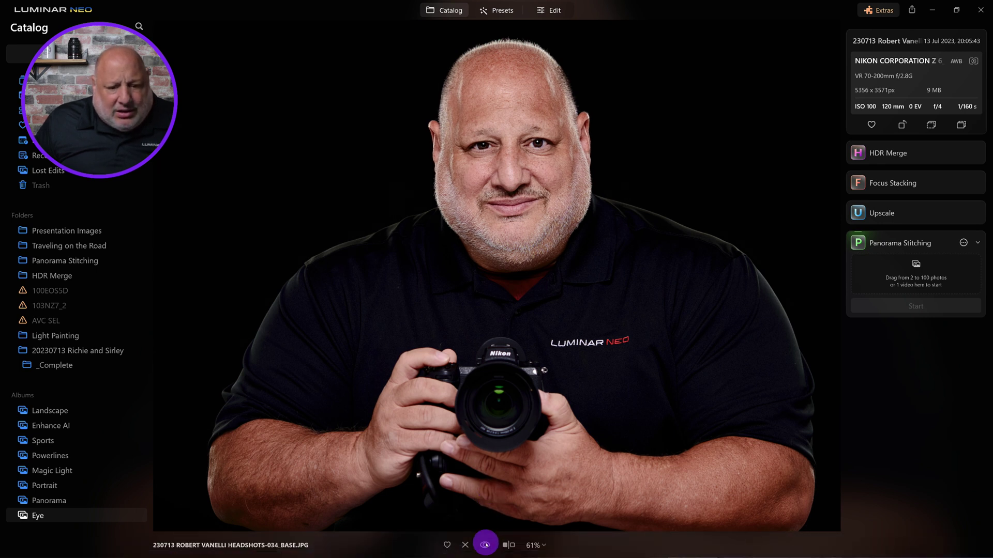
Toggle between the original and edited versions of the portrait to compare the face retouching once more.
left_click(485, 545)
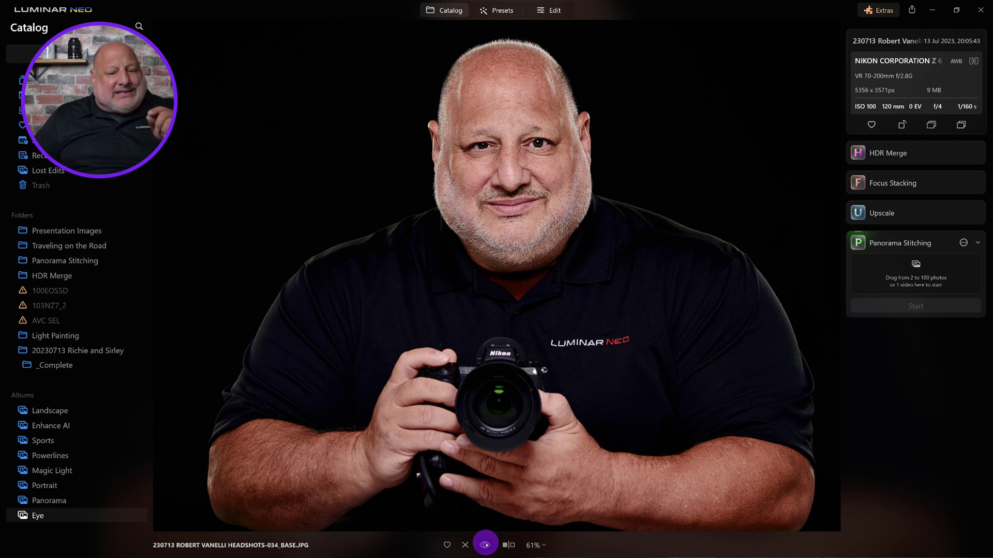
left_click(485, 545)
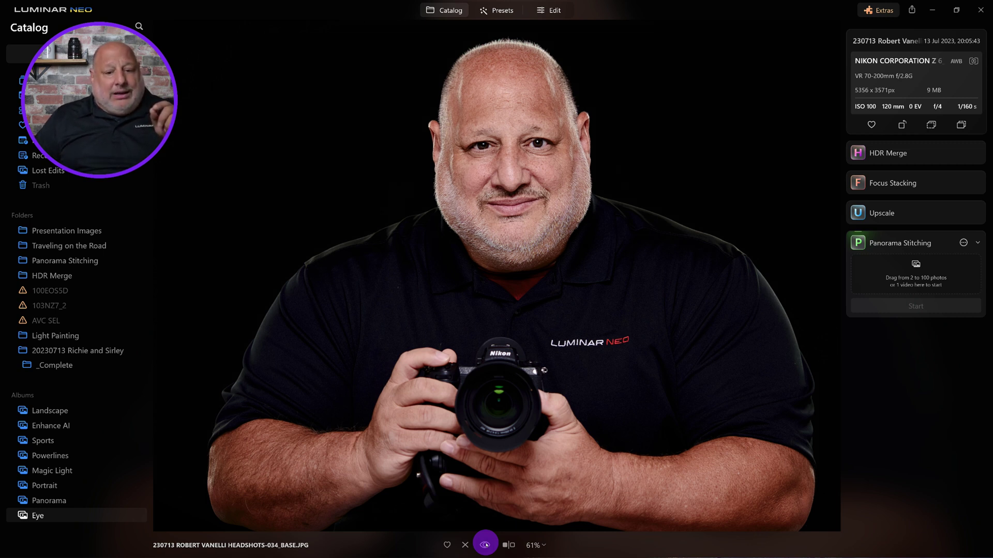
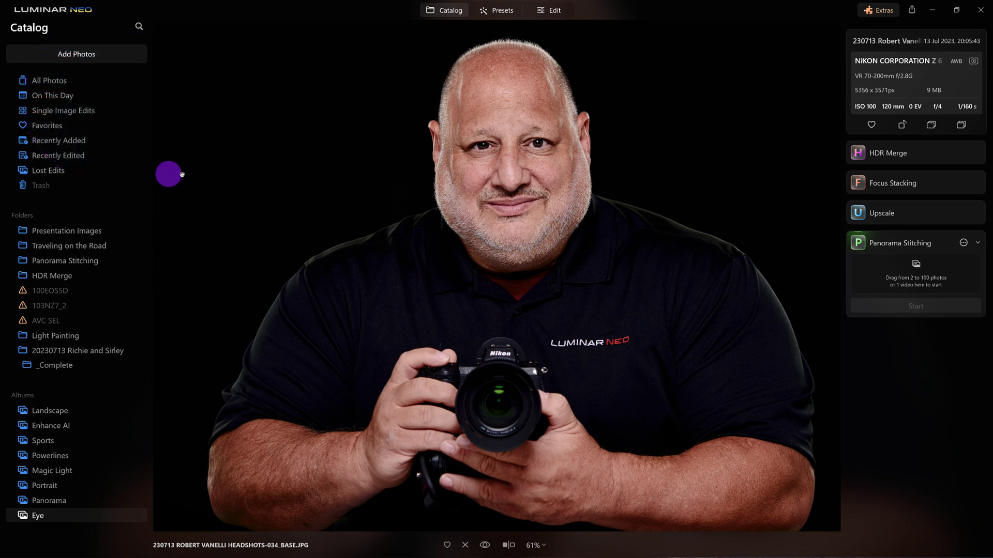
Show the Single Image Edits photo of the woman by the pond and revert its adjustments to the original.
left_click(73, 113)
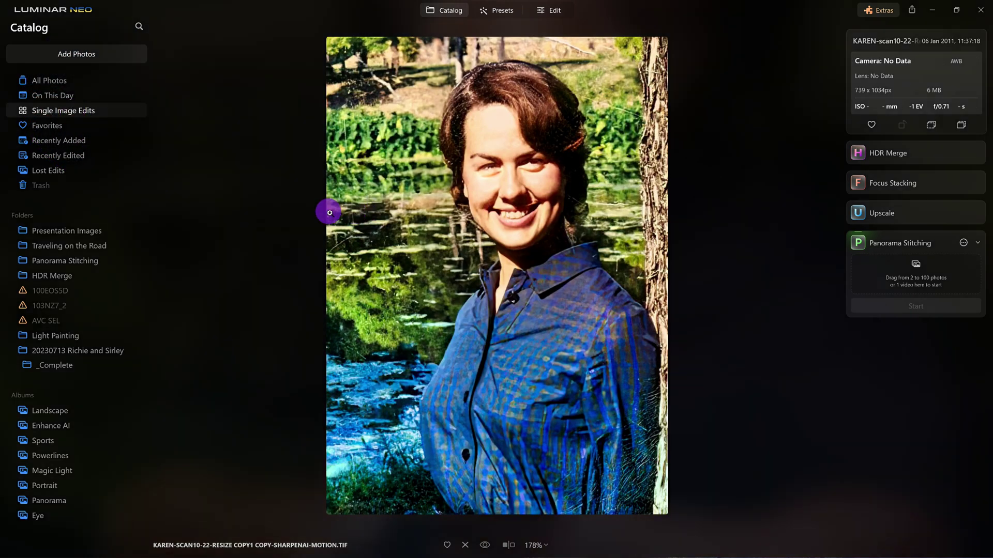
right_click(463, 233)
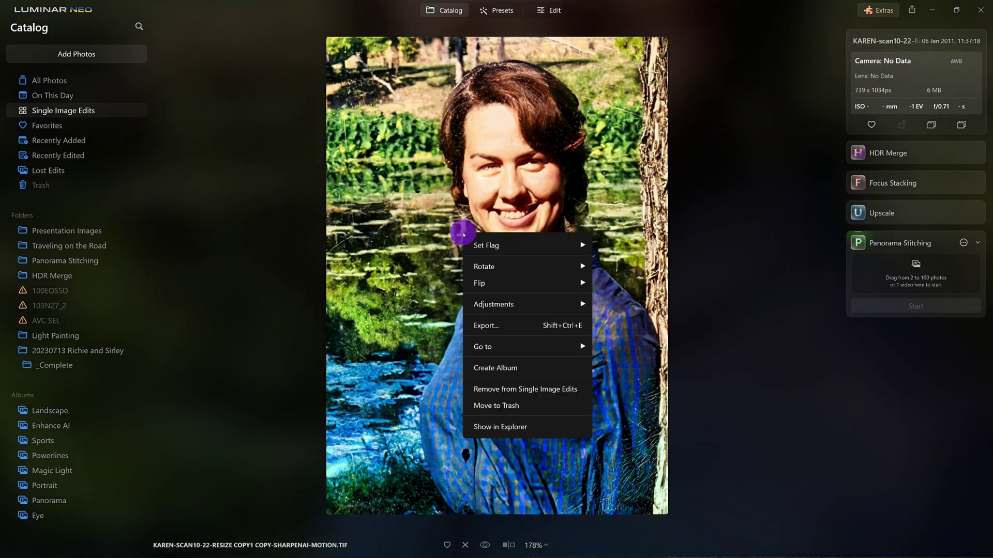
mouse_move(529, 306)
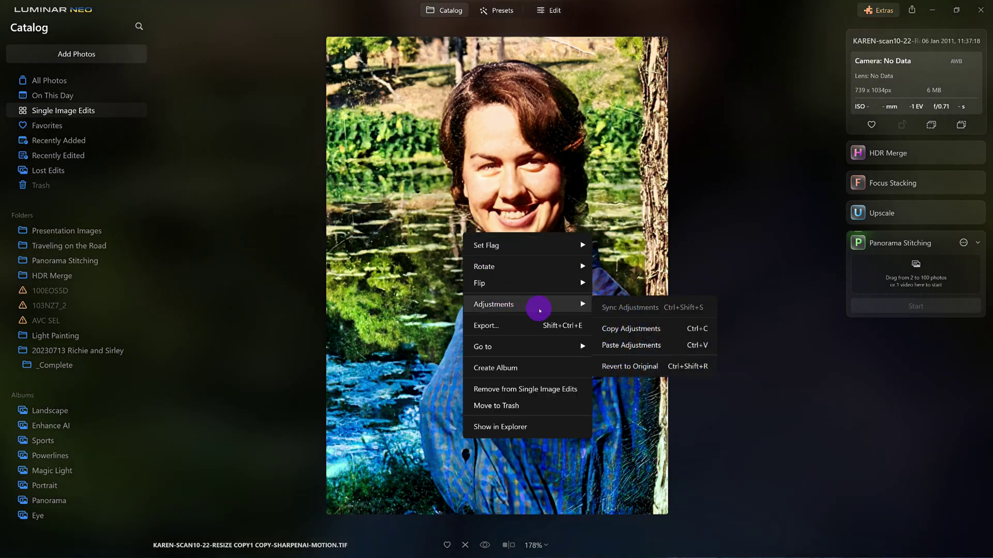
left_click(655, 367)
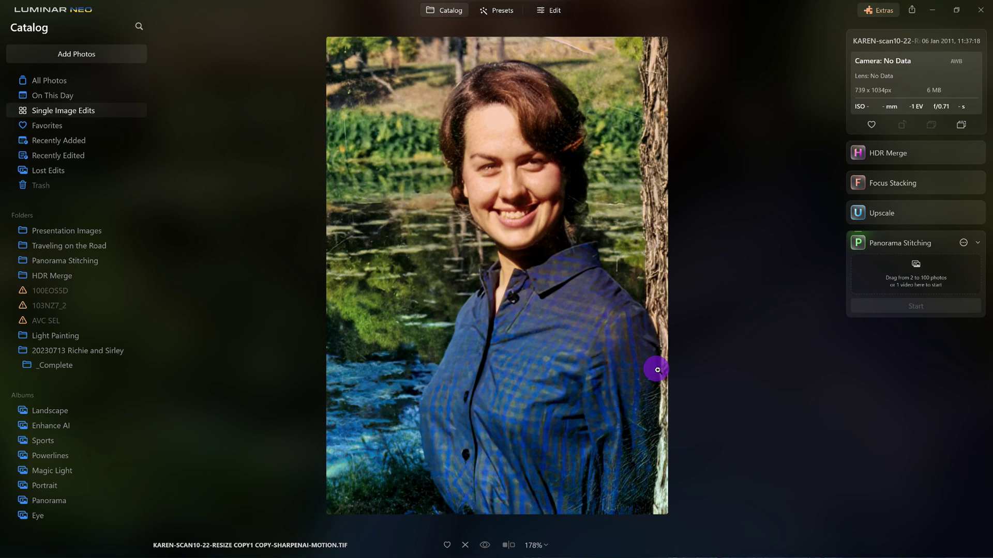
Open the woman's photo for editing, apply Universal Supersharp at Middle strength and compare the face with and without it.
left_click(520, 152)
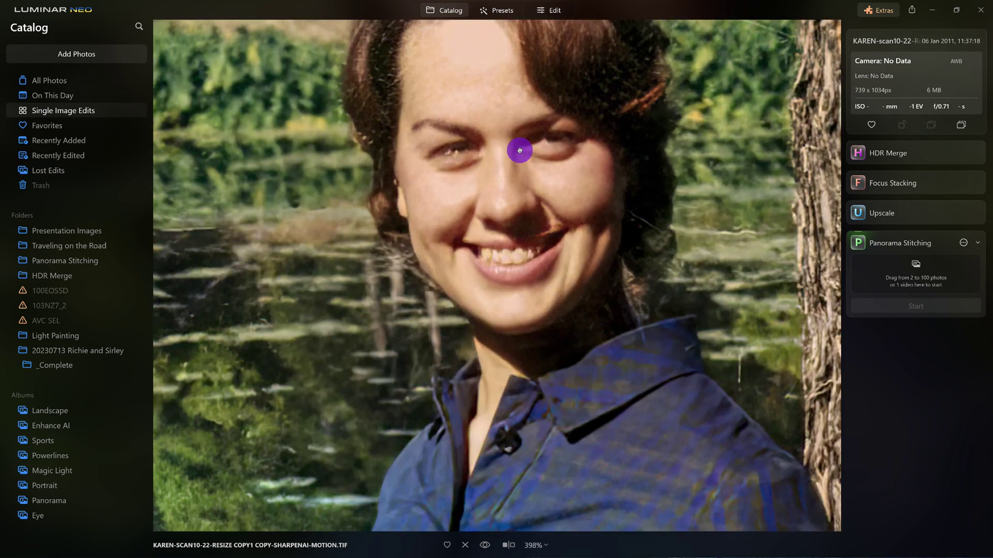
left_click_drag(617, 185, 563, 228)
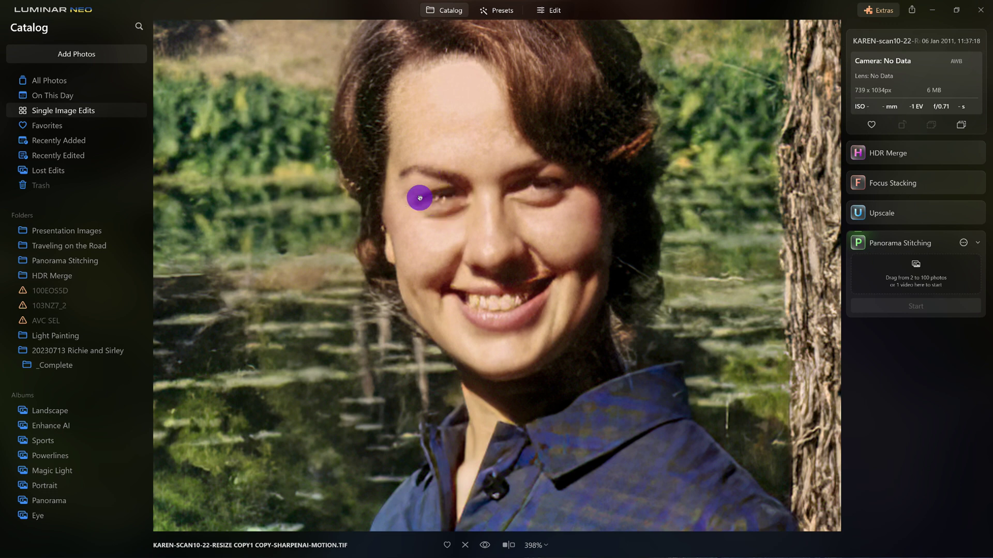
left_click(561, 11)
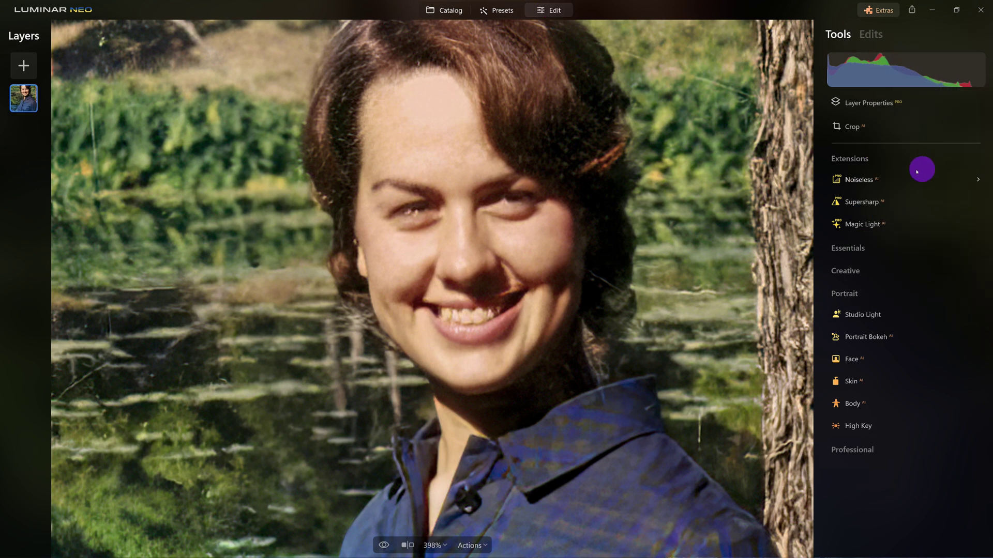
left_click(874, 207)
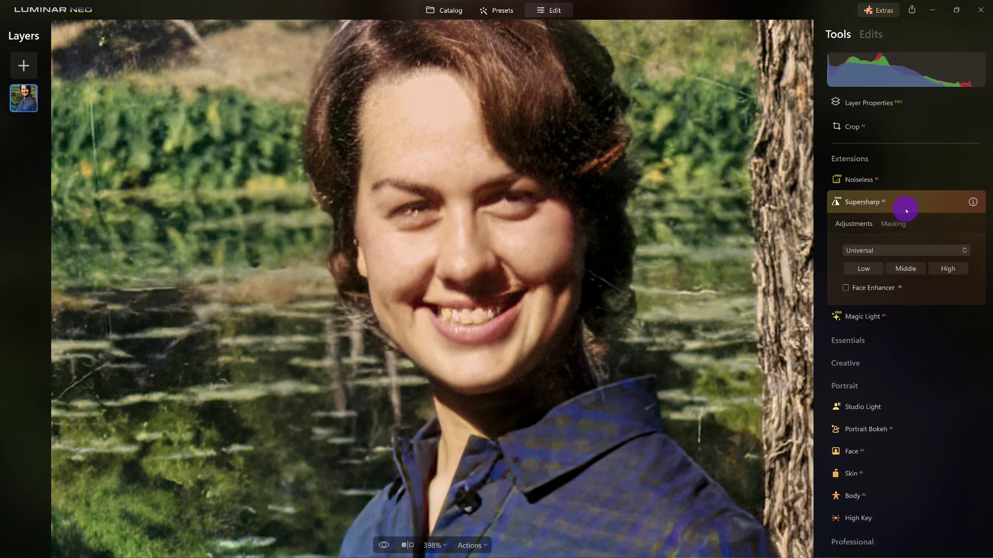
left_click(907, 270)
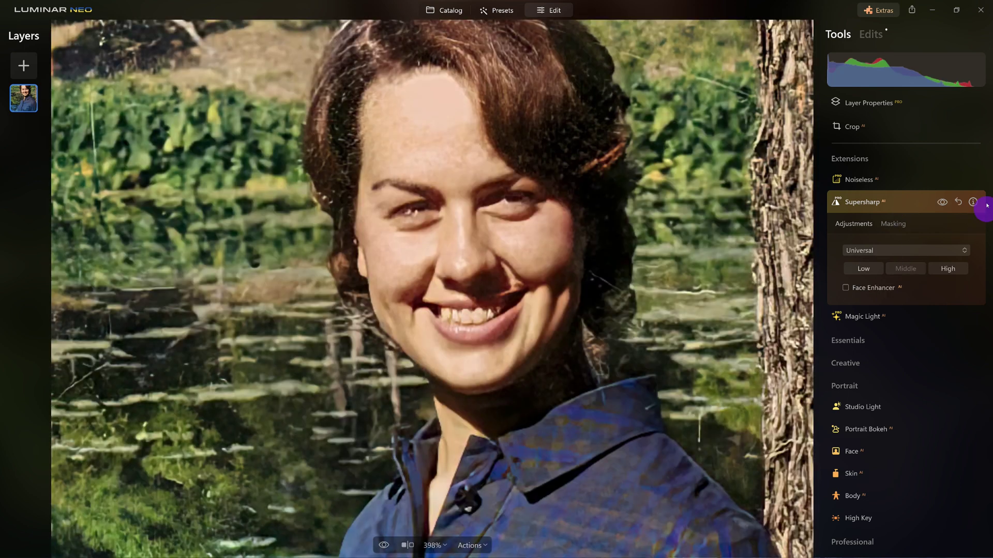
left_click(942, 201)
Try Noiseless at Middle and Low strength on the photo and compare the result with the effect hidden.
left_click(882, 179)
left_click(909, 253)
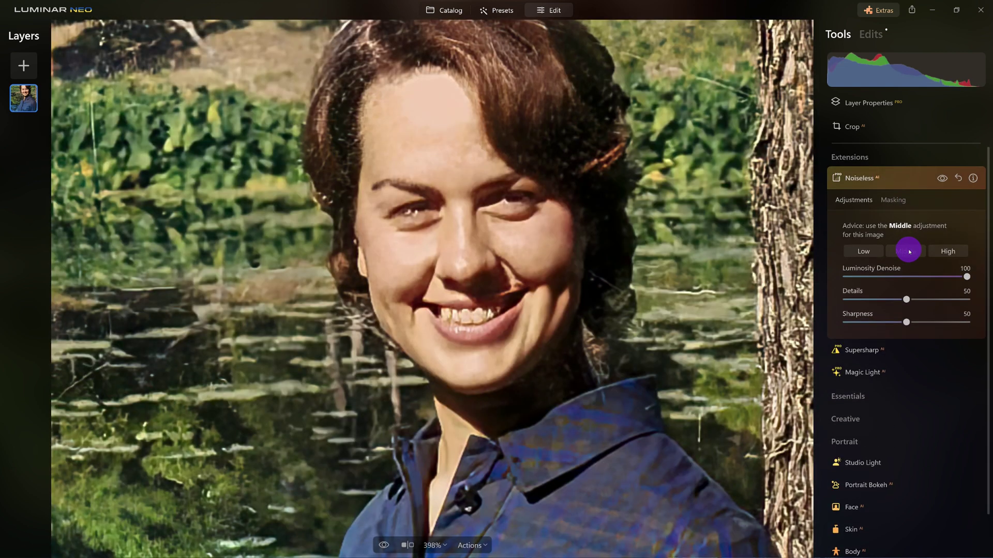
left_click(859, 255)
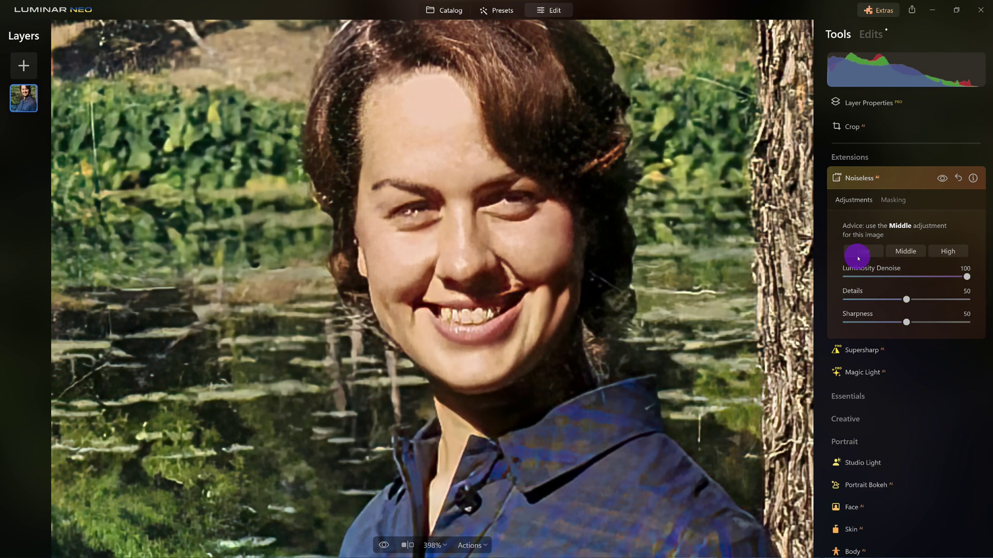
left_click(942, 178)
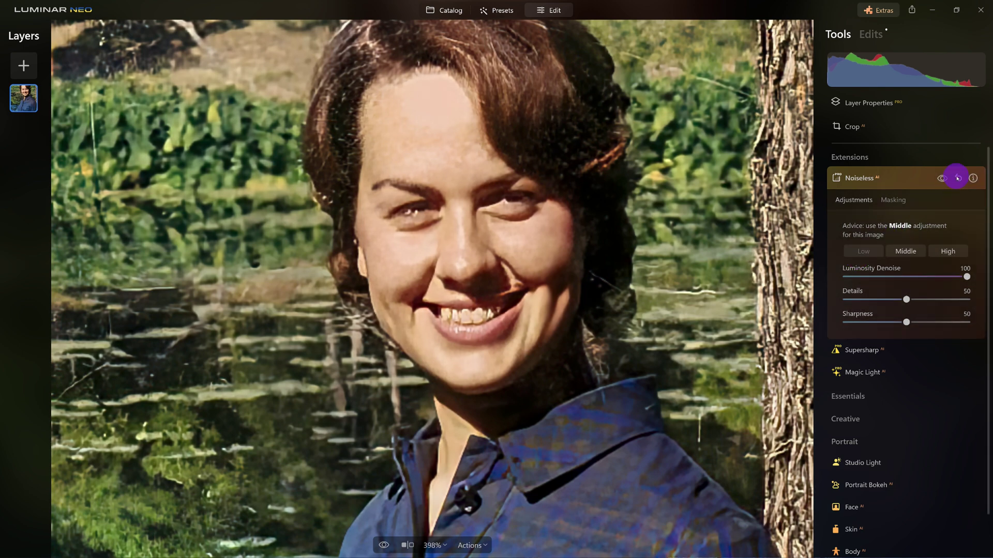
Reset the Noiseless adjustment and delete it from the photo's list of edits.
left_click(957, 179)
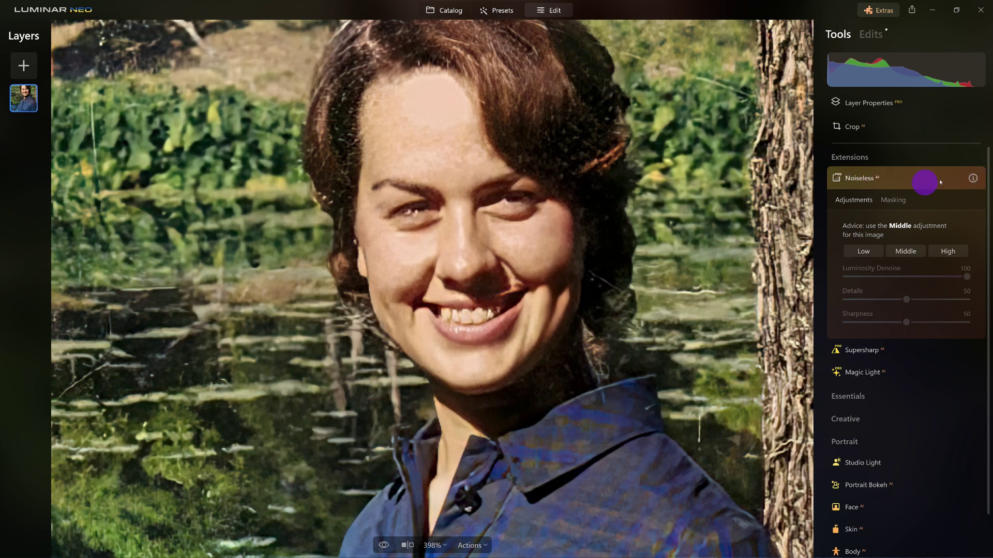
left_click(873, 177)
left_click(876, 34)
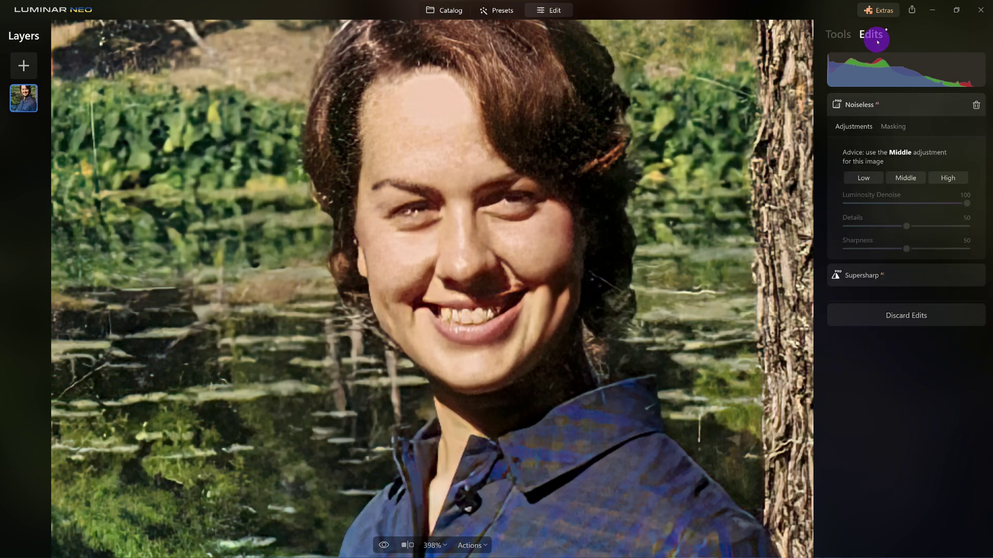
left_click(977, 104)
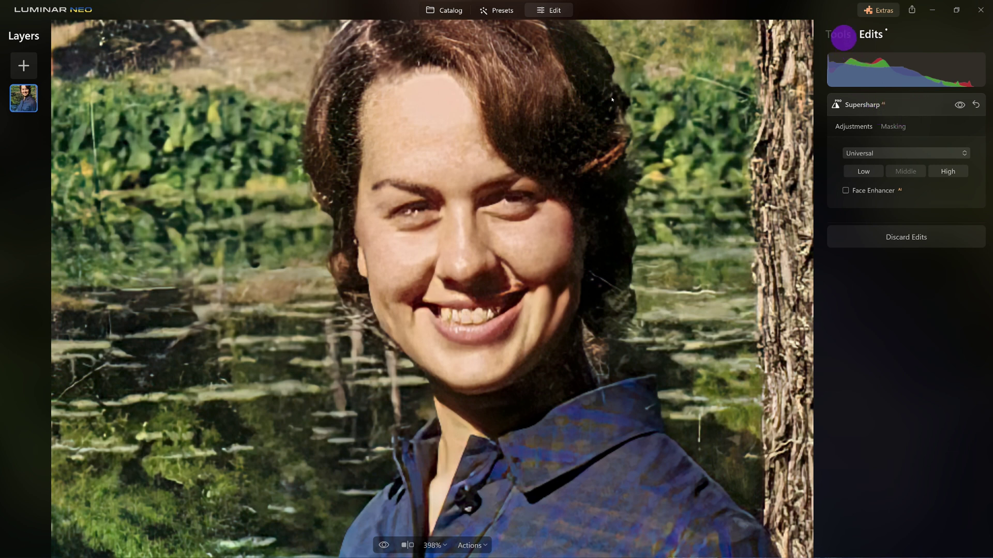
Try the Face adjustment's Enlarge Eyes at 100 on the woman's face, then set it back to 0.
left_click(838, 34)
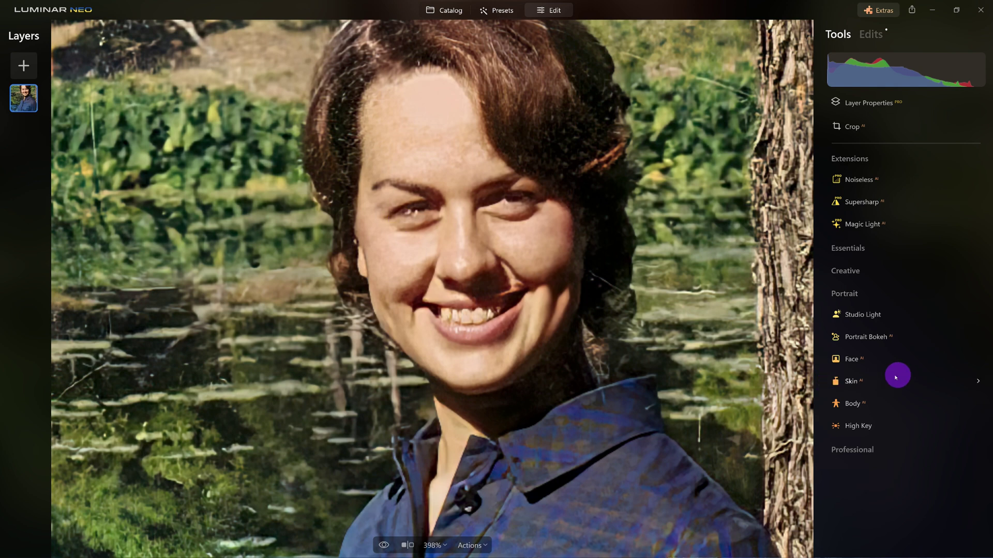
left_click(868, 360)
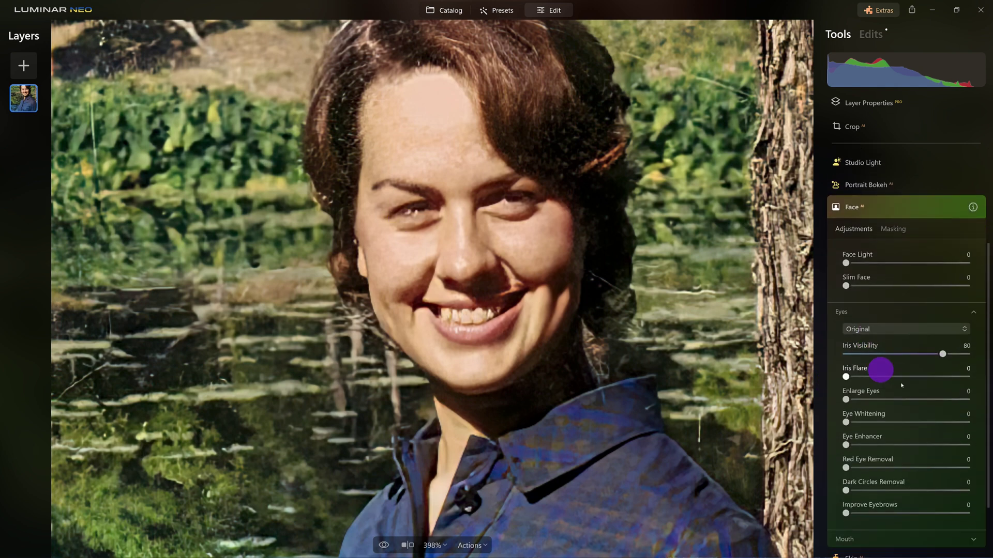
left_click_drag(846, 254, 810, 261)
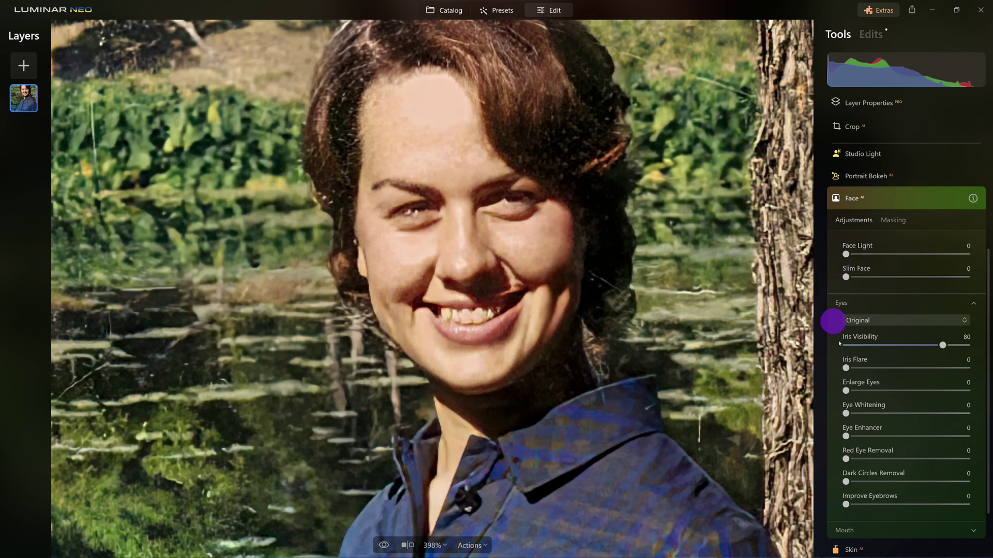
left_click_drag(845, 390, 966, 391)
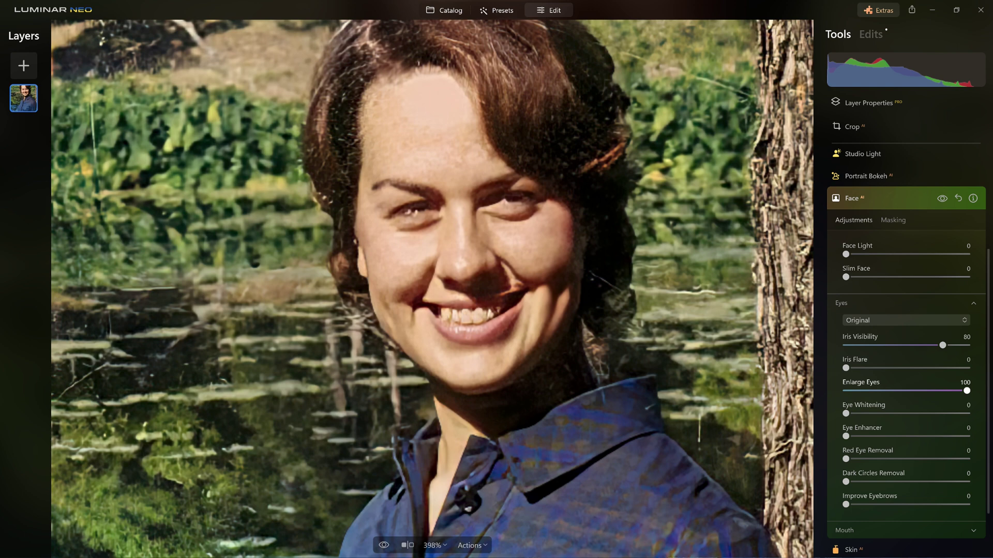
left_click_drag(966, 391, 817, 406)
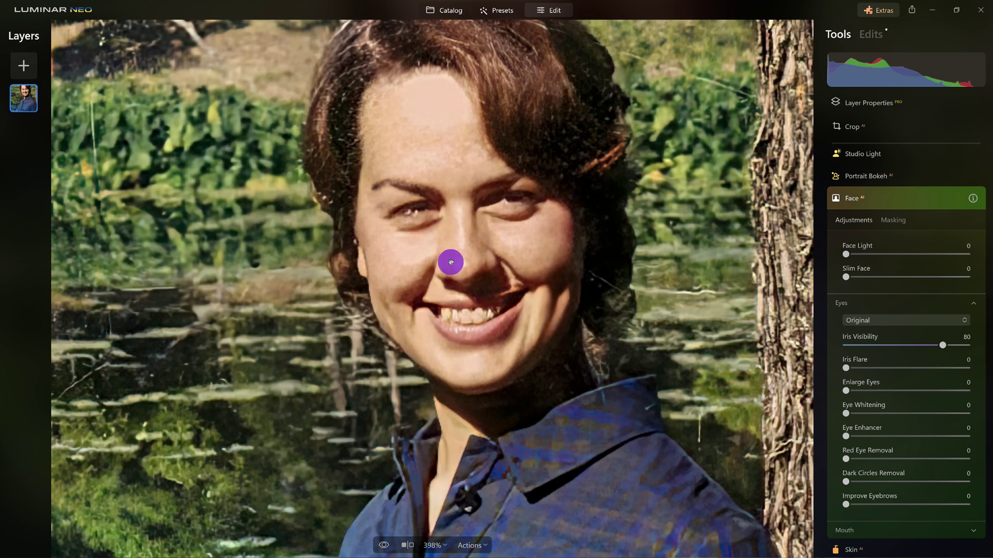
Duplicate the photo layer and set the duplicate's opacity to 60.
right_click(19, 98)
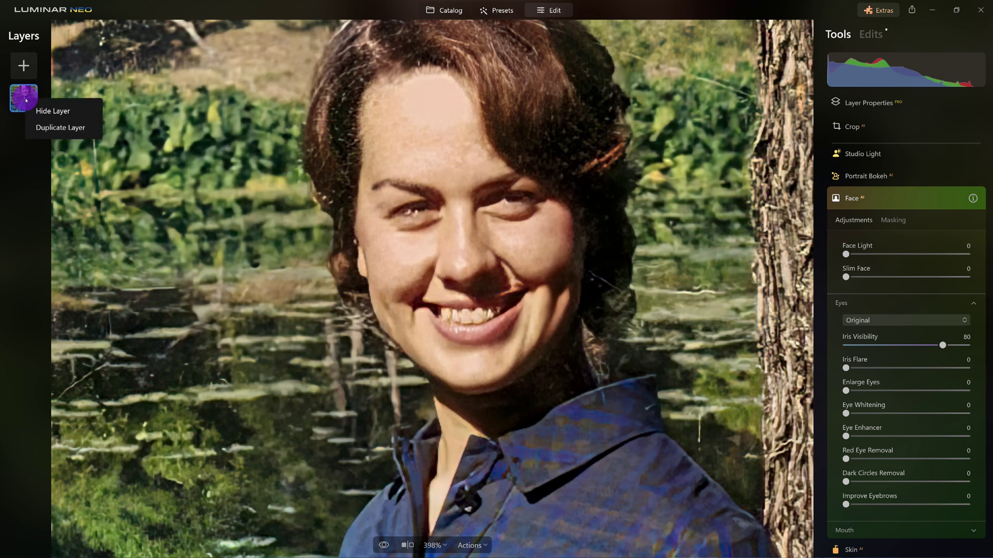
left_click(49, 128)
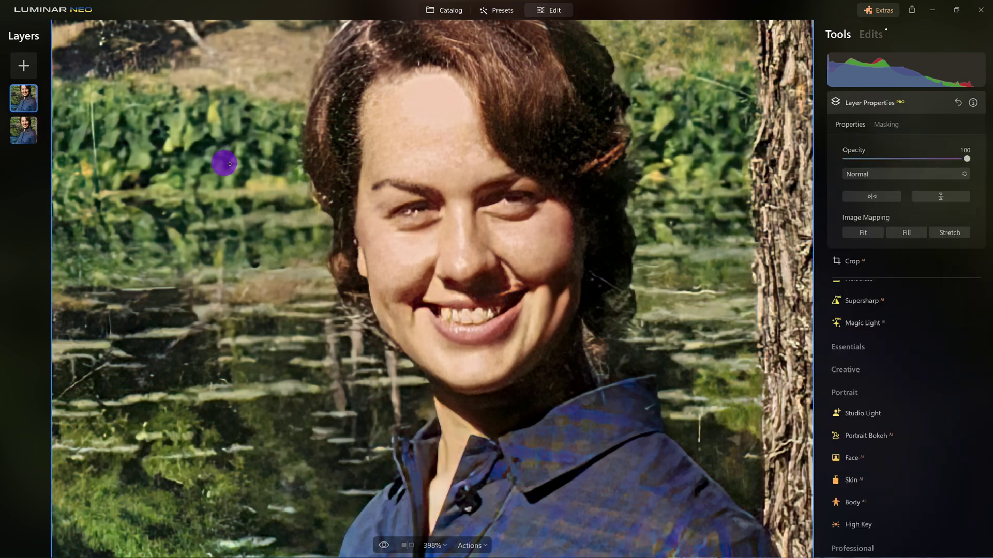
key("ctrl+0")
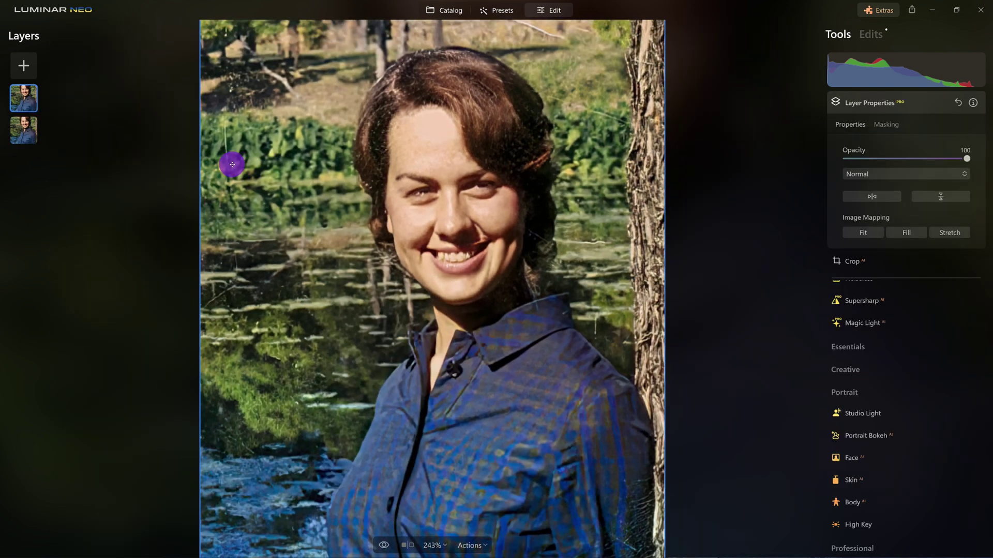
left_click_drag(965, 158, 918, 163)
Enlarge the duplicate layer slightly, lower its opacity to 34 and align its eyes with those on the layer beneath.
left_click(414, 231)
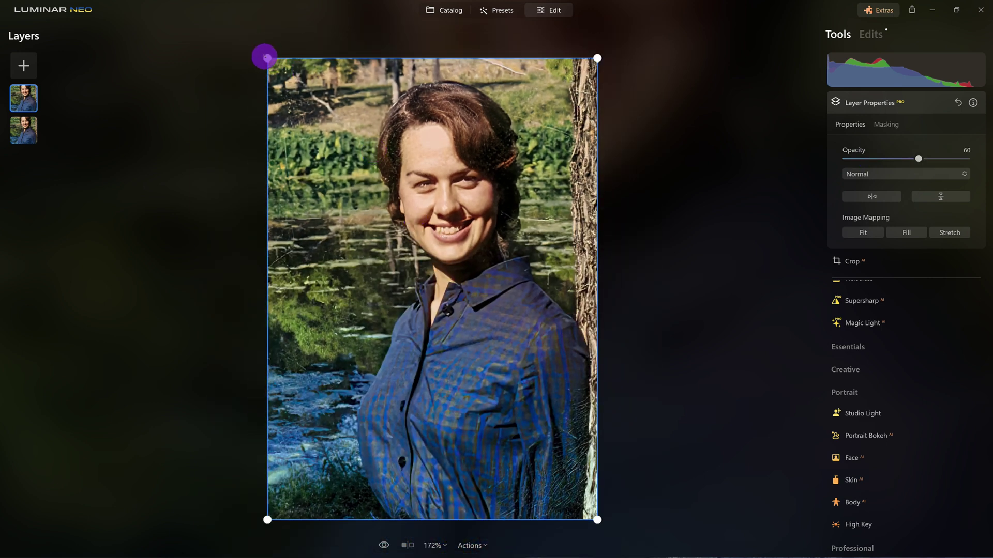
left_click_drag(264, 57, 237, 33)
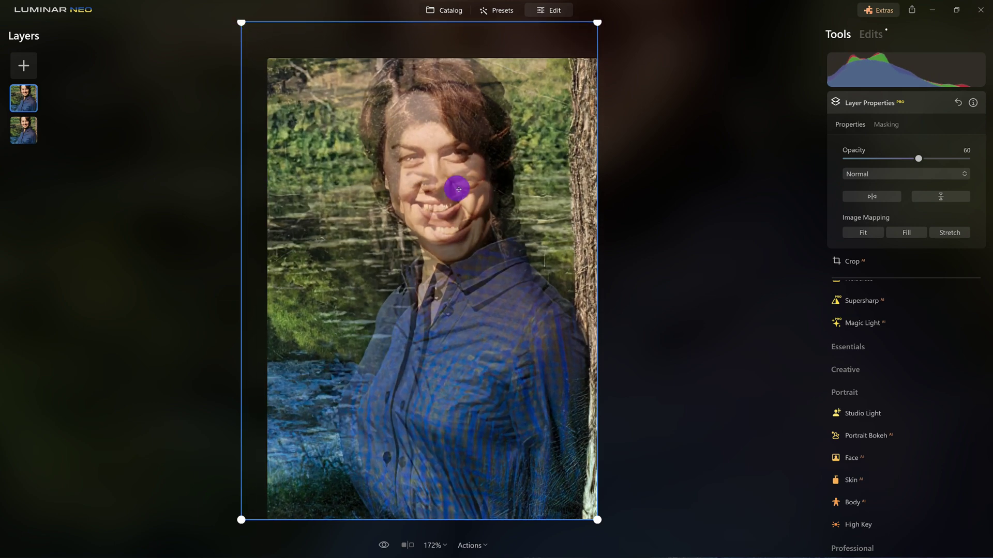
scroll(424, 160, "up", 2)
scroll(424, 160, "up", 3)
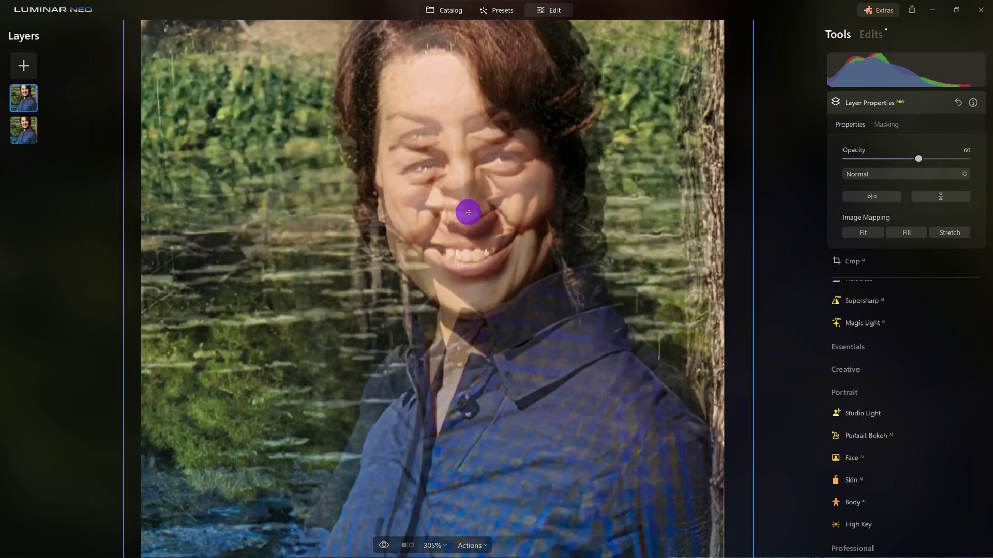
left_click_drag(468, 212, 462, 184)
left_click_drag(918, 157, 886, 158)
mouse_move(487, 208)
left_mouse_down()
mouse_move(501, 222)
mouse_move(479, 210)
mouse_move(490, 195)
mouse_move(479, 202)
left_mouse_up()
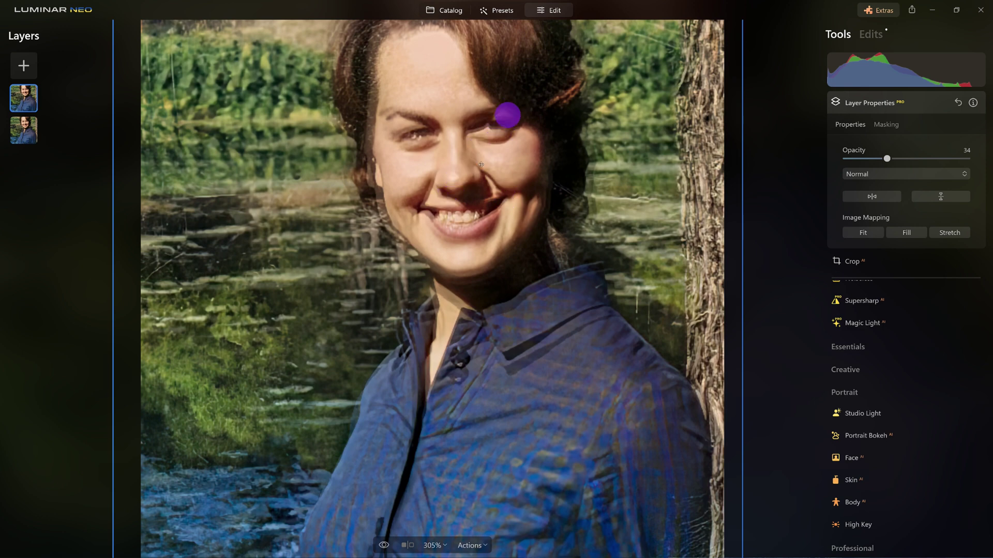
Set the duplicate layer's opacity to 100, paint its mask over the eyes with a size 40 brush and check the blend.
left_click(888, 158)
left_click_drag(941, 161, 990, 163)
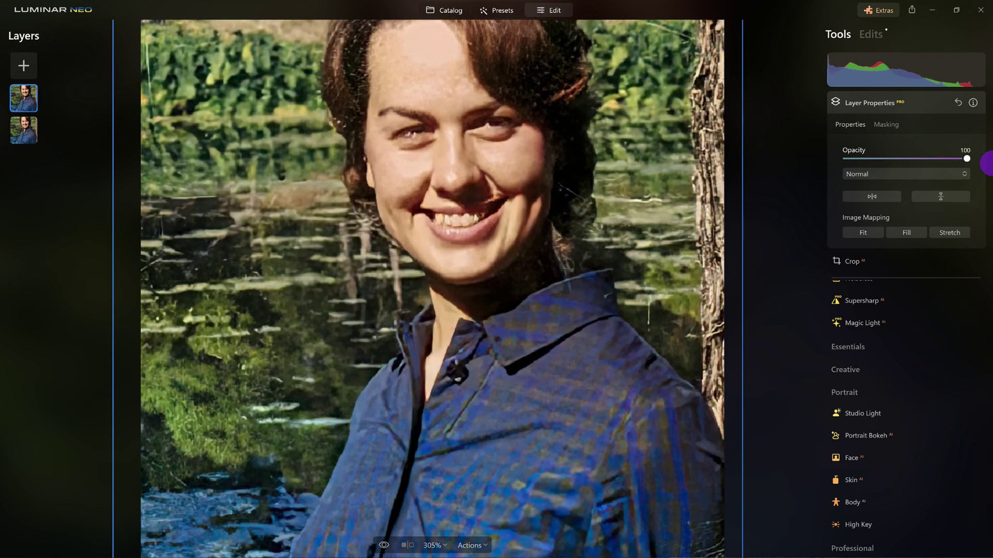
left_click(886, 124)
left_click(858, 147)
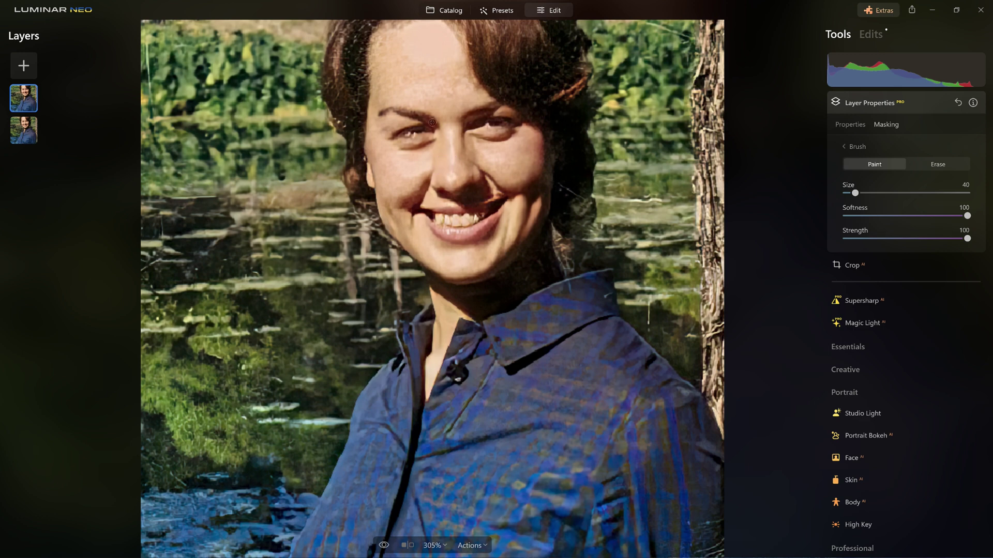
mouse_move(425, 128)
left_mouse_down()
mouse_move(392, 140)
mouse_move(414, 141)
left_mouse_up()
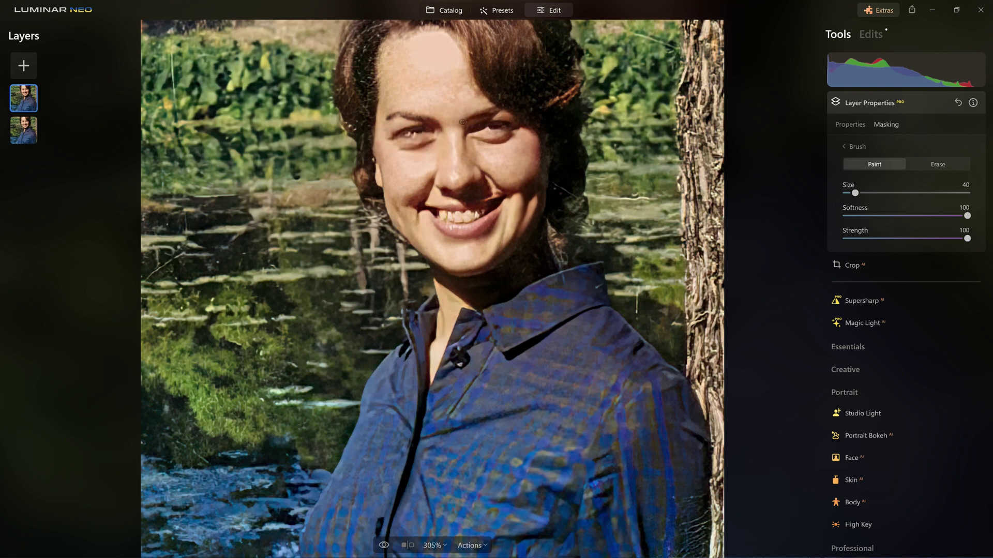
left_click(840, 129)
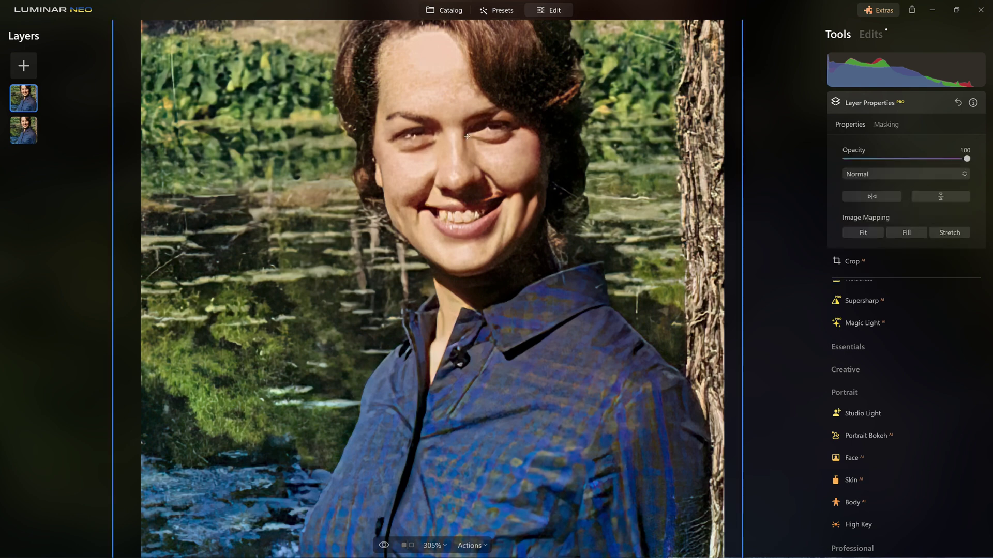
scroll(467, 136, "up", 5)
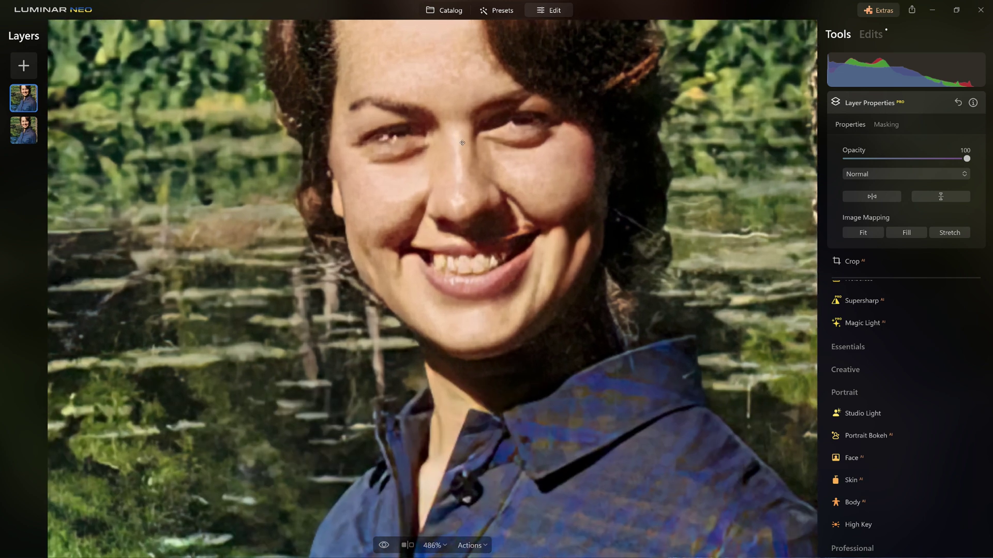
Shrink the enlarged duplicate layer slightly and nudge its position so the masked eyes sit naturally on the woman's face.
scroll(462, 149, "down", 10)
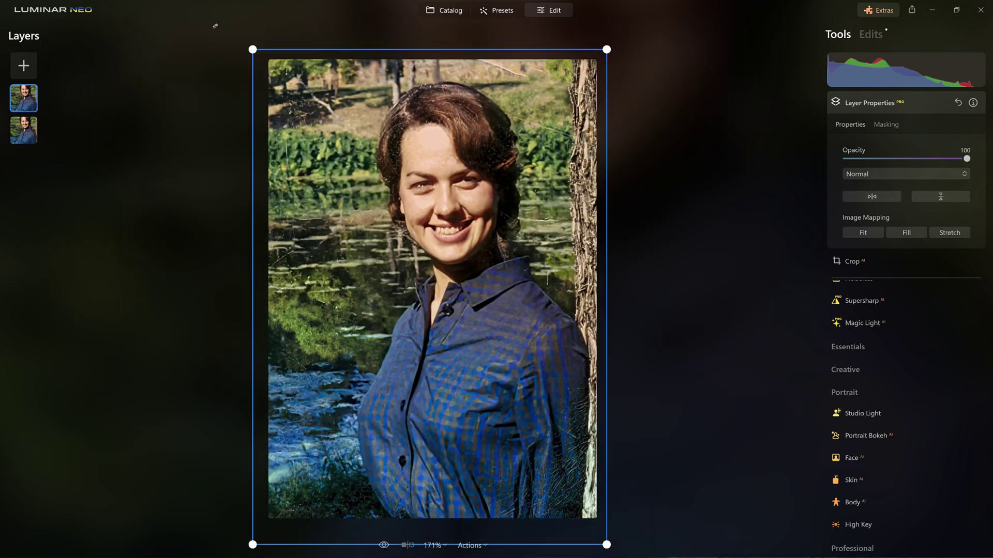
left_click_drag(231, 48, 233, 50)
left_click_drag(446, 206, 447, 207)
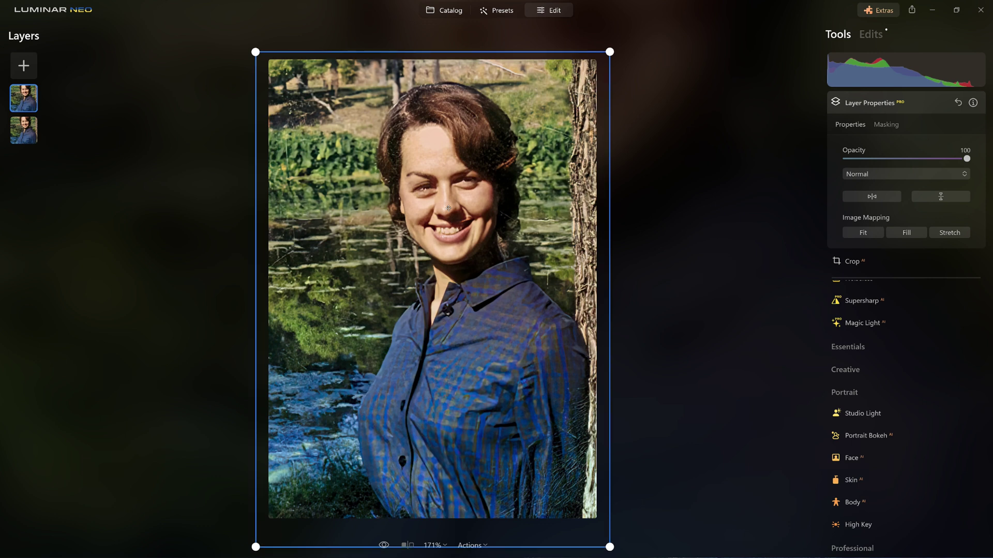
left_click_drag(608, 51, 600, 61)
left_click_drag(431, 202, 436, 190)
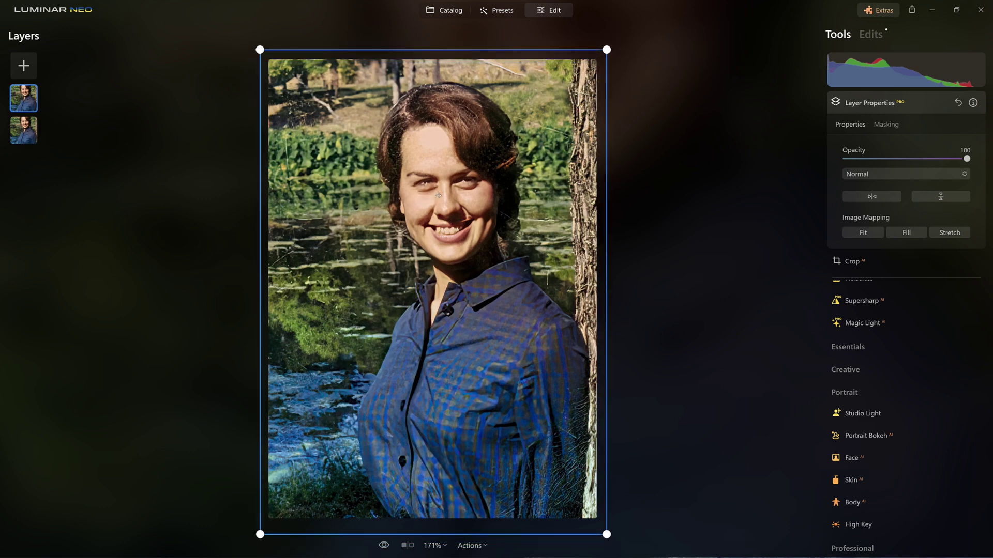
scroll(439, 195, "up", 3)
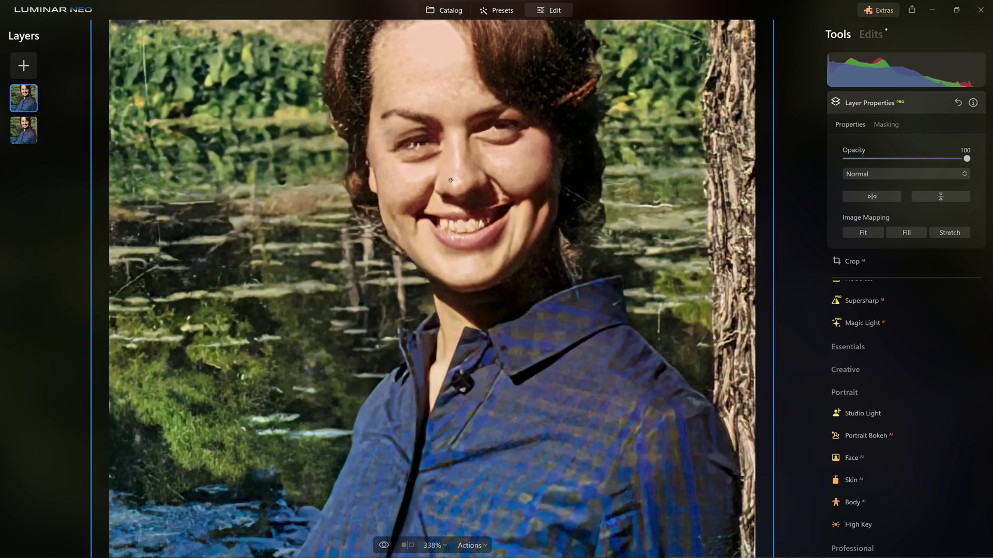
left_click_drag(450, 180, 448, 176)
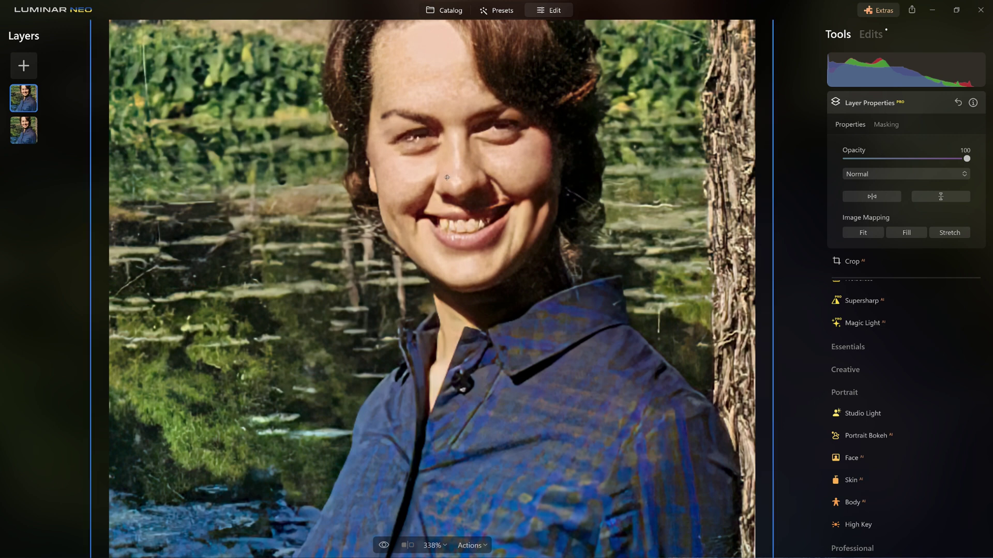
Check the whole portrait, and hide and show the duplicate layer to compare the eyes with and without the enlargement.
scroll(447, 178, "down", 6)
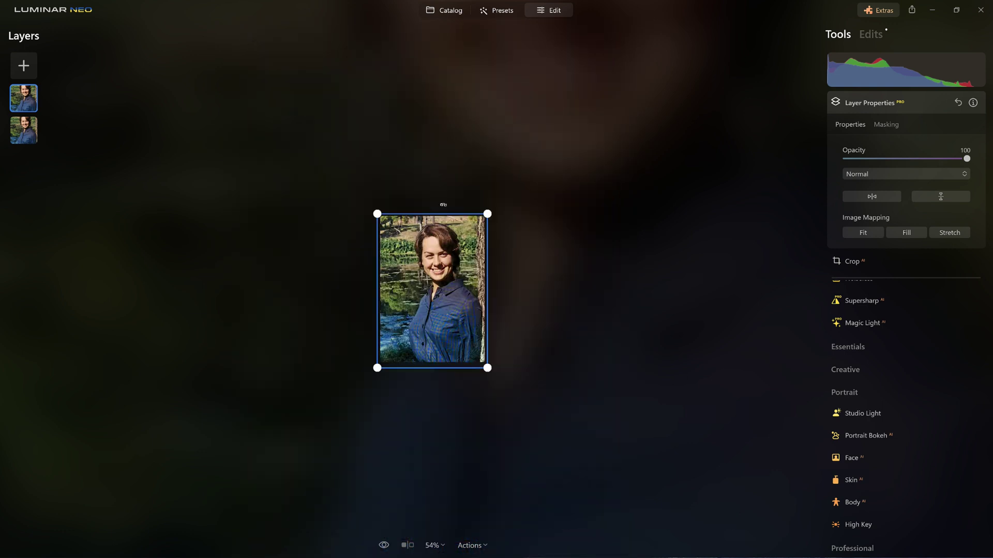
scroll(443, 254, "up", 6)
scroll(443, 255, "down", 2)
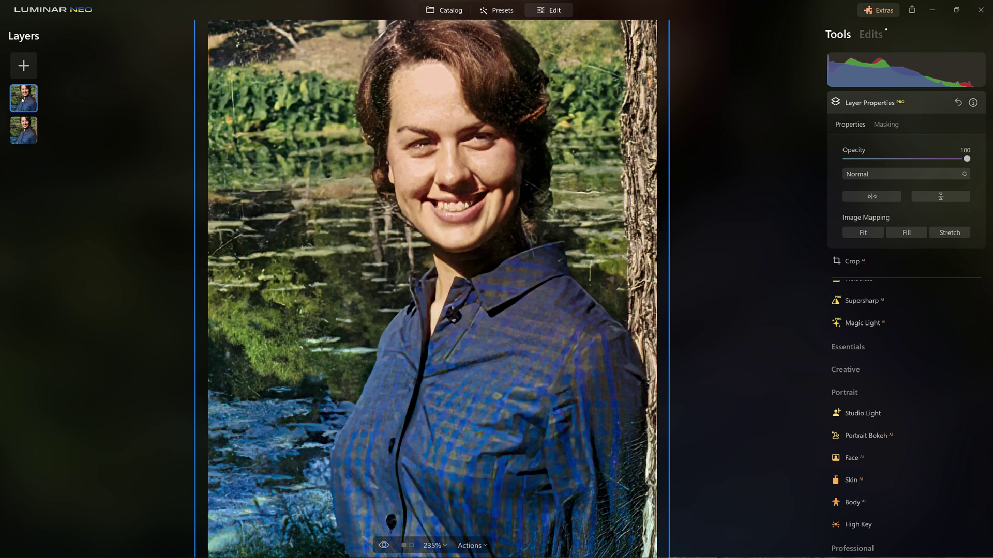
right_click(23, 99)
left_click(44, 110)
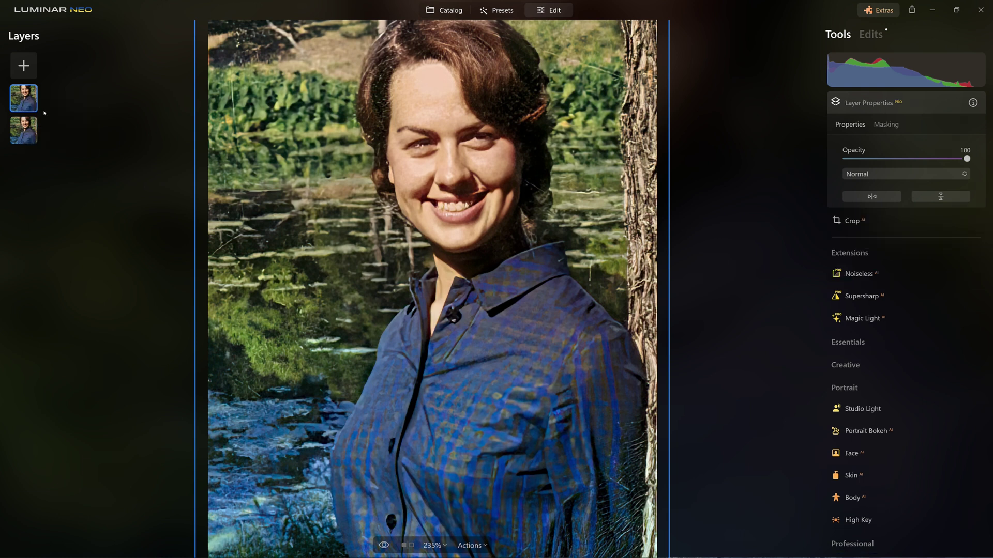
right_click(24, 99)
left_click(40, 112)
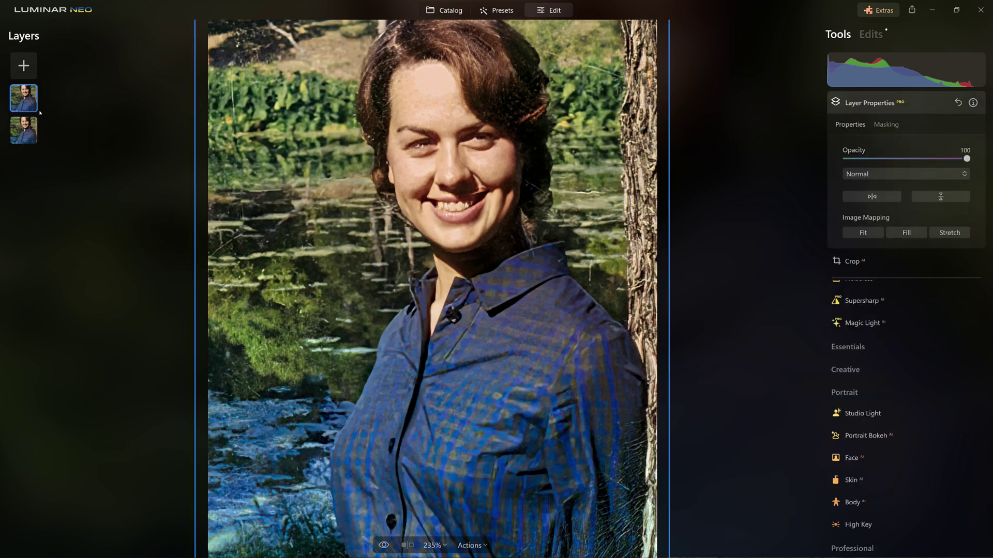